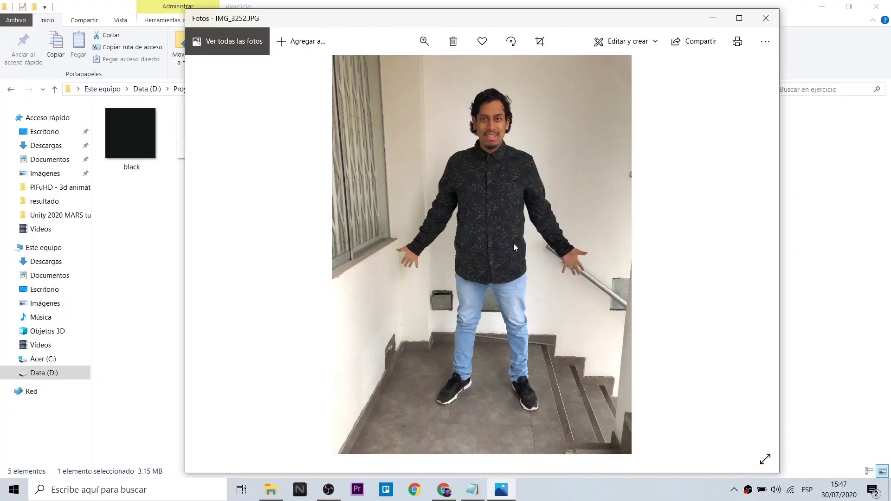
Switch to the background-removed human.png cutout and zoom it in to 20
{"action": "key", "text": "Left"}
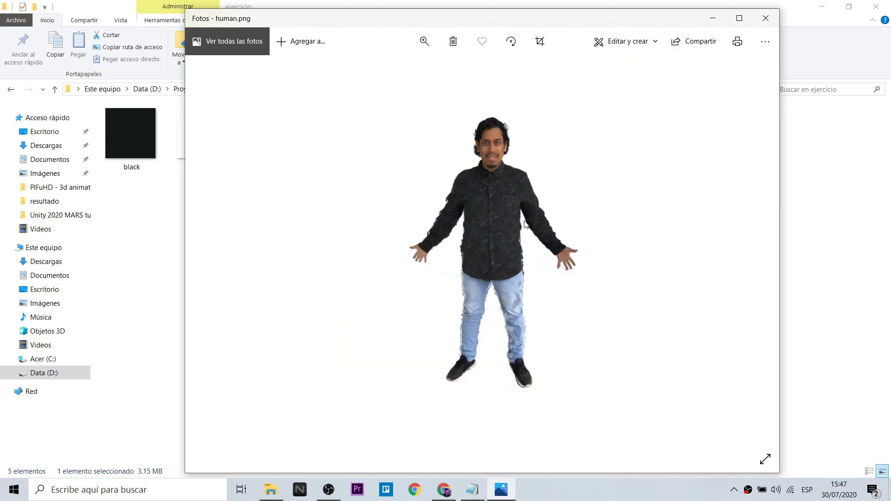
{"action": "left_click", "coordinate": [425, 41]}
{"action": "mouse_move", "coordinate": [368, 72]}
{"action": "left_mouse_down"}
{"action": "mouse_move", "coordinate": [390, 71]}
{"action": "mouse_move", "coordinate": [319, 74]}
{"action": "left_mouse_up"}
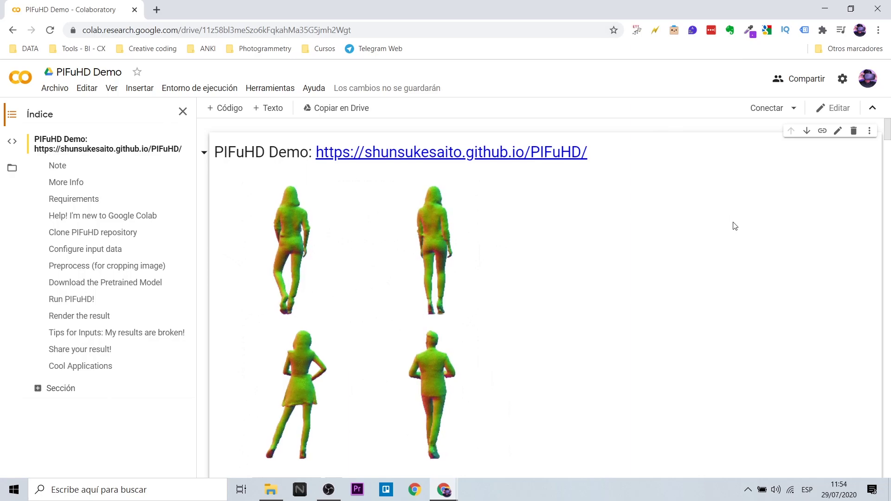
Save a Drive copy of the notebook titled 'PIFuHD 3D mixamo'
{"action": "left_click", "coordinate": [341, 109]}
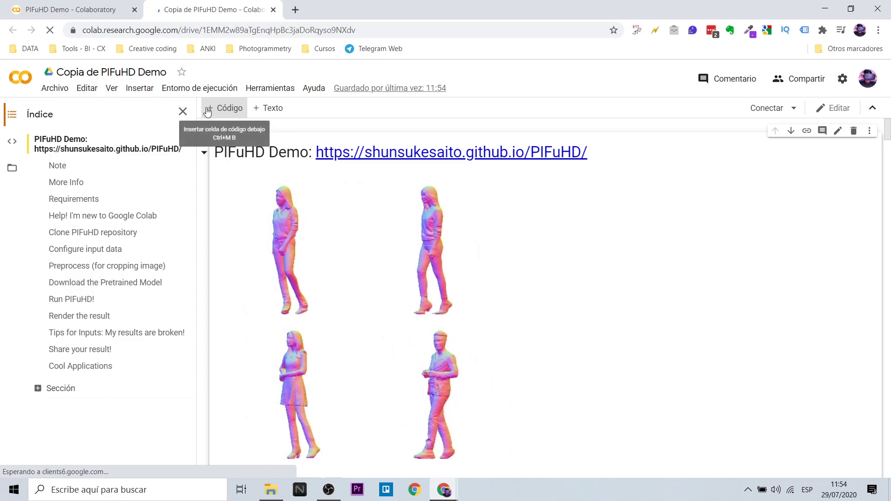
{"action": "left_click_drag", "start_coordinate": [97, 72], "coordinate": [57, 72]}
{"action": "key", "text": "BackSpace"}
{"action": "double_click", "coordinate": [134, 73]}
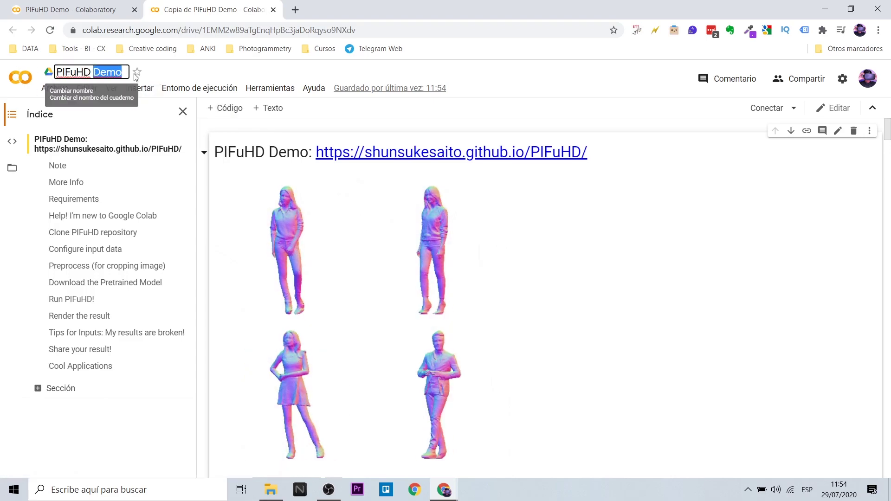
{"action": "type", "text": "3D mixamo"}
{"action": "key", "text": "Return"}
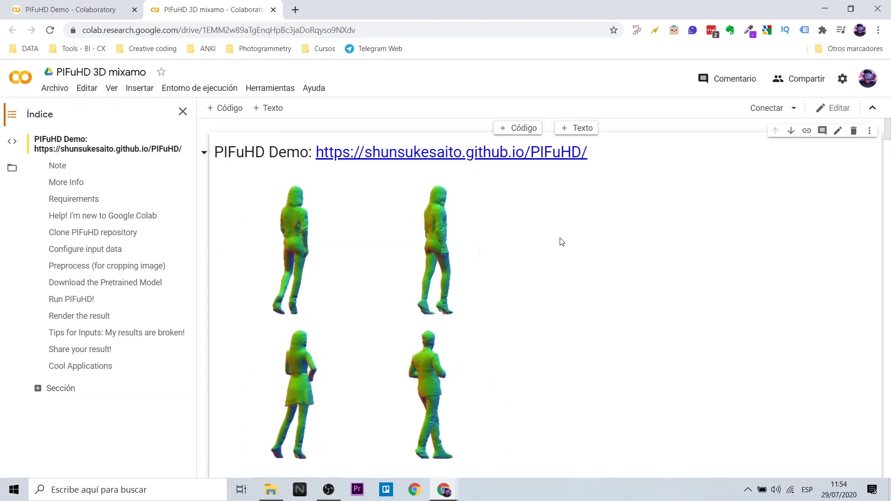
Run the presentation video cell and the cell cloning the PIFuHD repository
{"action": "scroll", "coordinate": [558, 241], "scroll_direction": "down", "scroll_amount": 6}
{"action": "scroll", "coordinate": [414, 249], "scroll_direction": "down", "scroll_amount": 3}
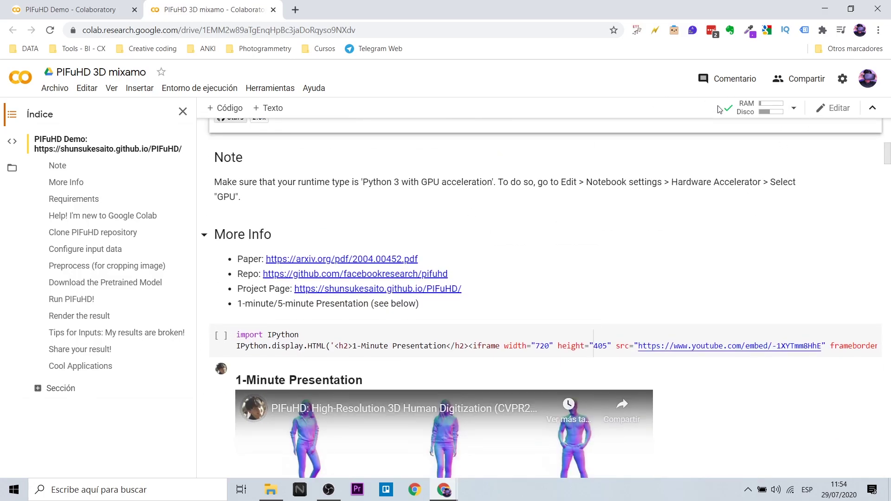
{"action": "left_click", "coordinate": [221, 335]}
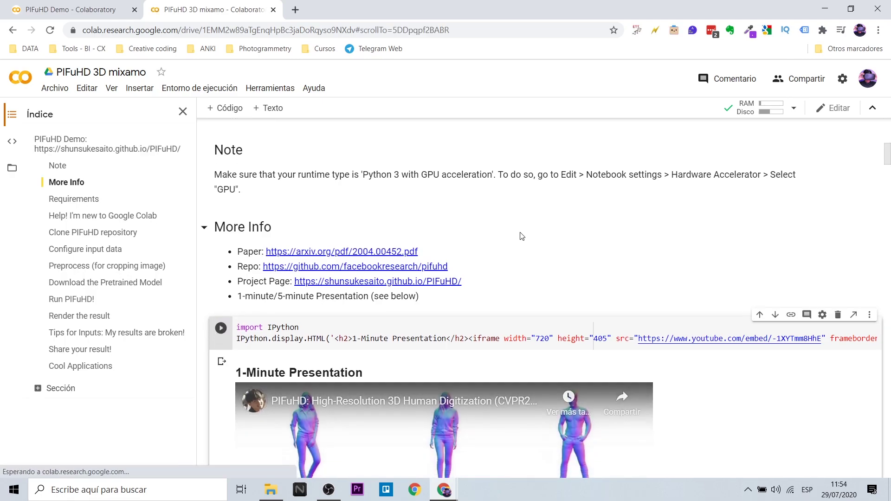
{"action": "scroll", "coordinate": [515, 239], "scroll_direction": "down", "scroll_amount": 5}
{"action": "scroll", "coordinate": [521, 238], "scroll_direction": "down", "scroll_amount": 8}
{"action": "scroll", "coordinate": [521, 238], "scroll_direction": "down", "scroll_amount": 4}
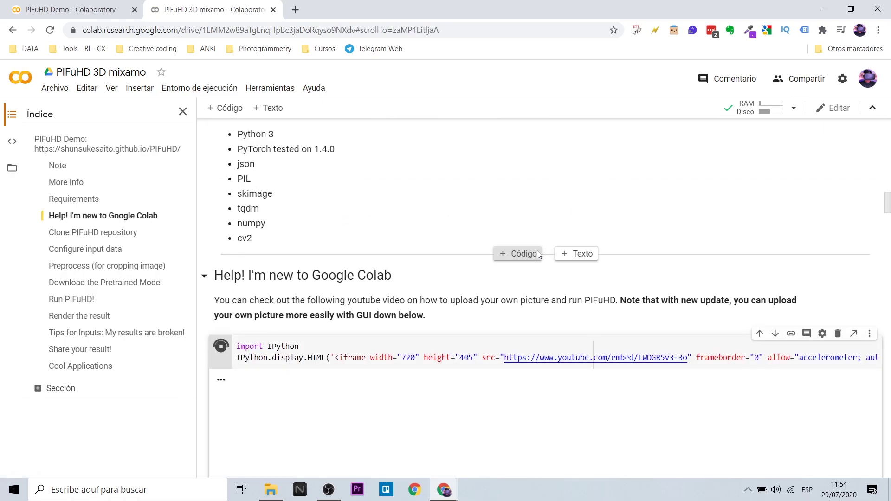
{"action": "scroll", "coordinate": [527, 237], "scroll_direction": "down", "scroll_amount": 8}
{"action": "left_click", "coordinate": [221, 274]}
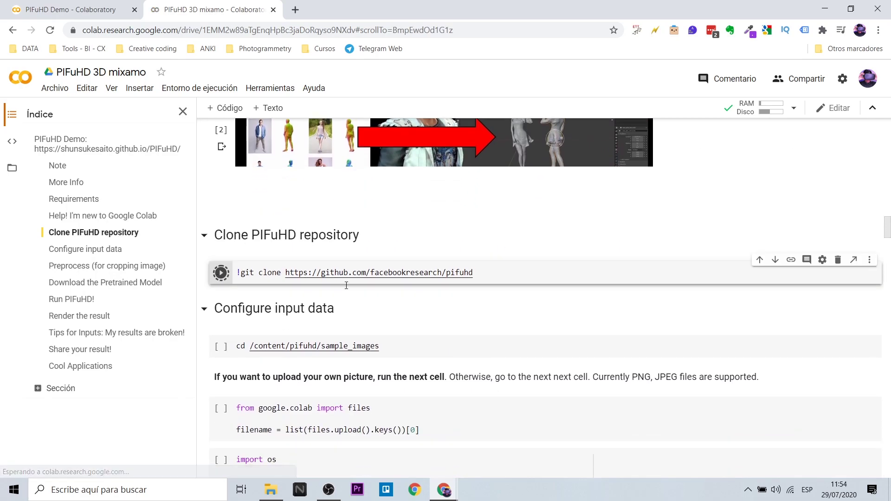
Run the cells that enter sample_images and start the image upload
{"action": "scroll", "coordinate": [661, 334], "scroll_direction": "down", "scroll_amount": 3}
{"action": "key", "text": "shift+Return"}
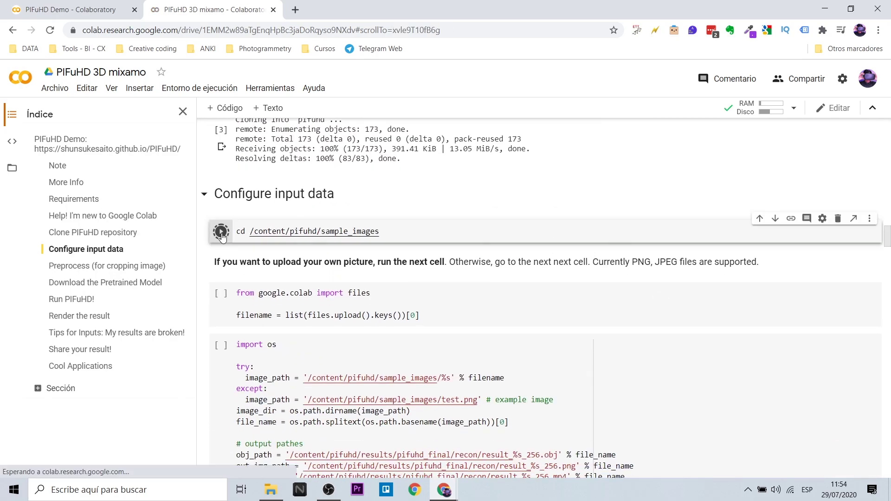
{"action": "left_click", "coordinate": [231, 315]}
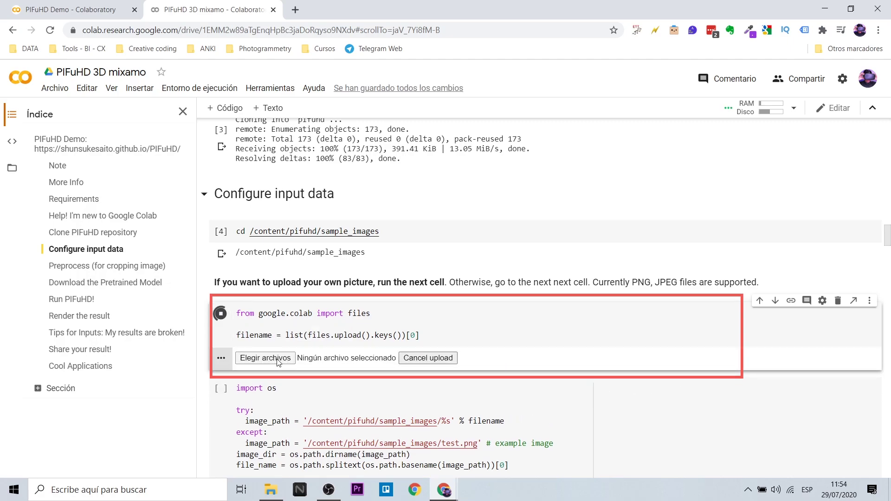
Upload the human image file through the upload cell
{"action": "left_click", "coordinate": [277, 360]}
{"action": "left_click", "coordinate": [150, 102]}
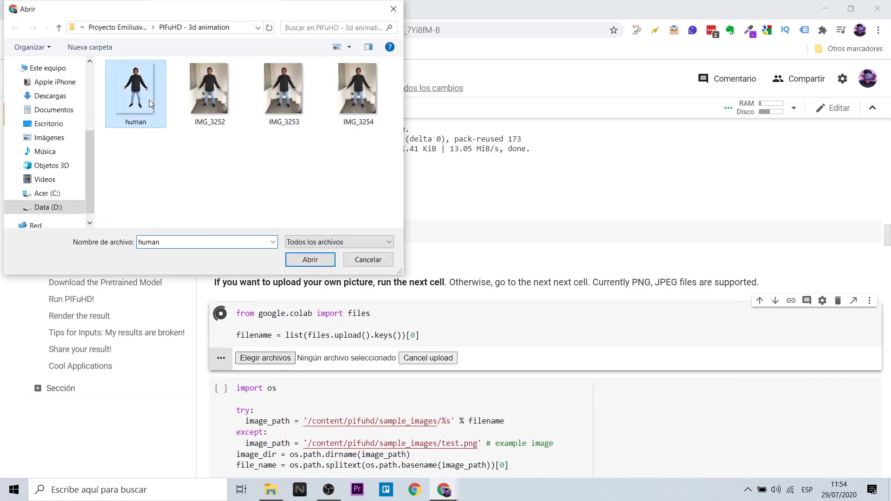
{"action": "left_click", "coordinate": [310, 261]}
{"action": "scroll", "coordinate": [553, 257], "scroll_direction": "down", "scroll_amount": 2}
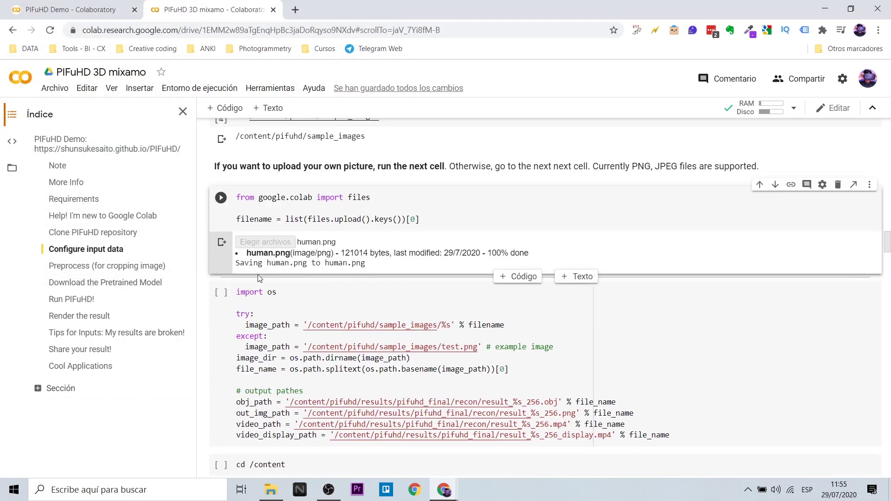
Change the example image path from test.png to human.png and run all remaining cells
{"action": "left_click", "coordinate": [13, 167]}
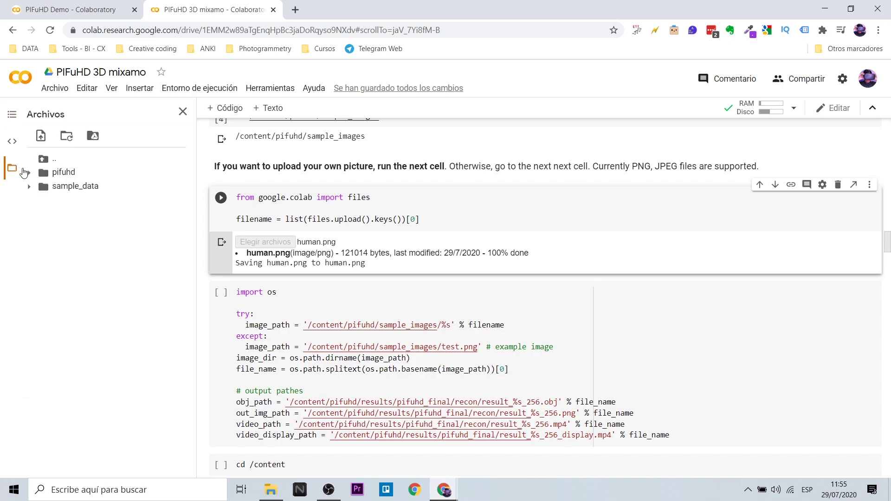
{"action": "left_click", "coordinate": [40, 228]}
{"action": "left_click_drag", "start_coordinate": [442, 347], "coordinate": [456, 346]}
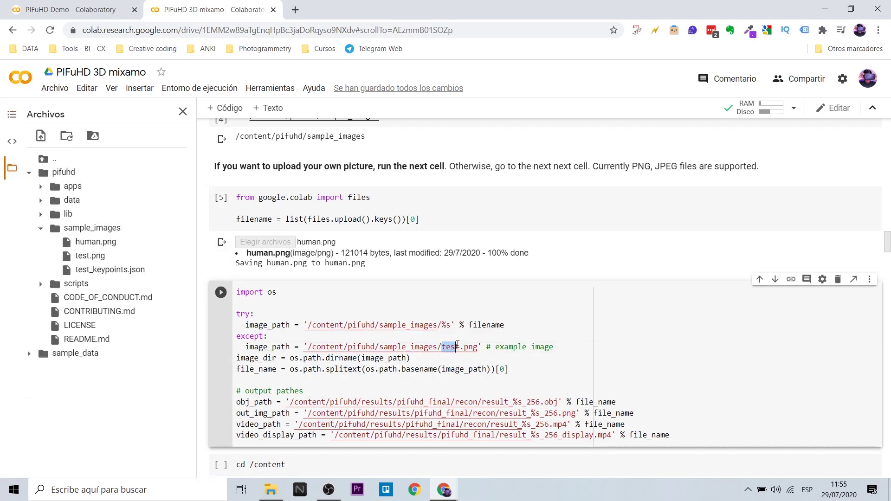
{"action": "type", "text": "human"}
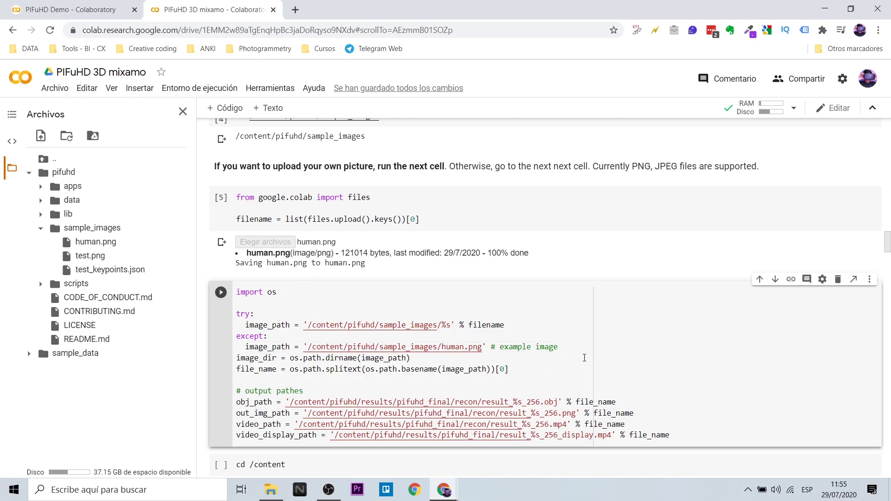
{"action": "key", "text": "ctrl+F10"}
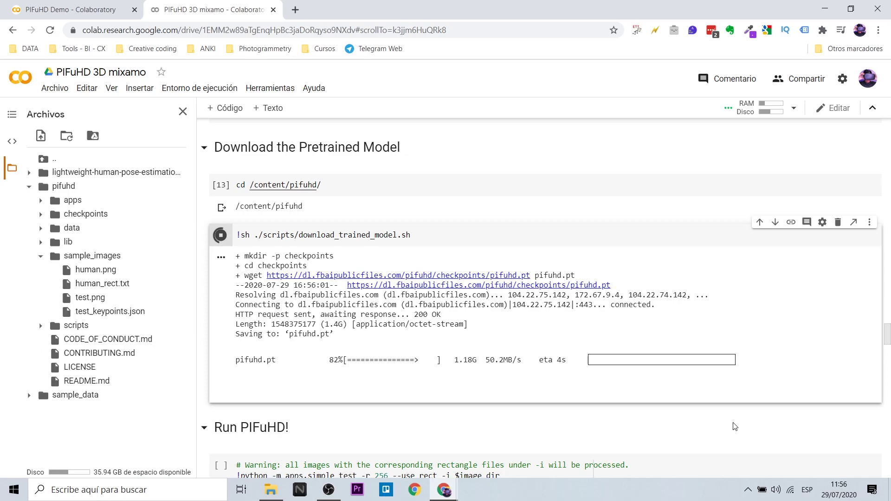
Run the cell that renders the reconstruction result video
{"action": "scroll", "coordinate": [450, 244], "scroll_direction": "down", "scroll_amount": 1}
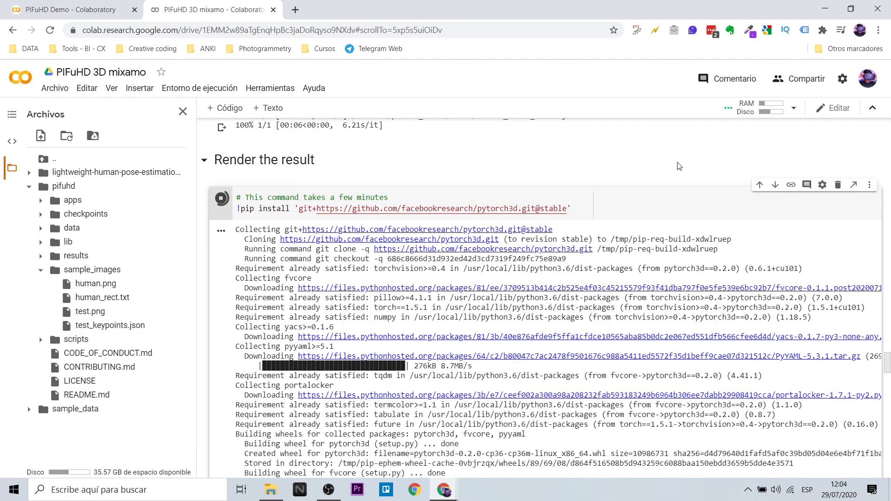
{"action": "scroll", "coordinate": [474, 285], "scroll_direction": "down", "scroll_amount": 4}
{"action": "scroll", "coordinate": [474, 285], "scroll_direction": "down", "scroll_amount": 2}
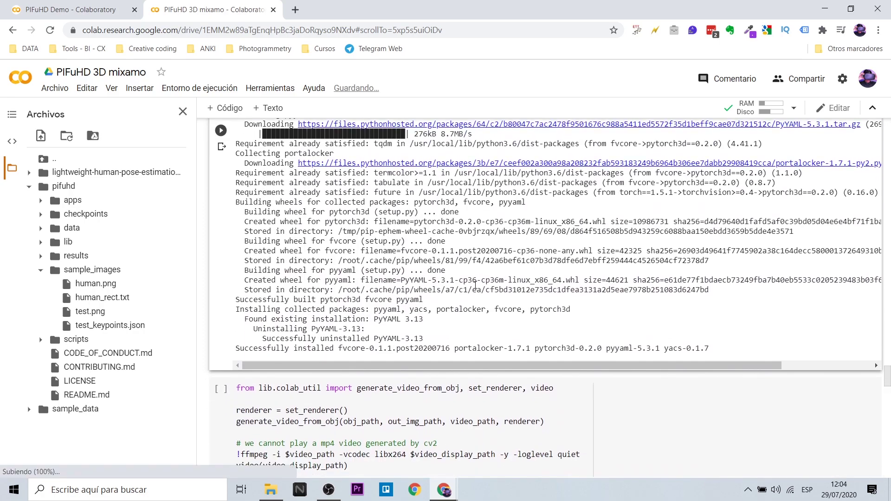
{"action": "scroll", "coordinate": [475, 285], "scroll_direction": "down", "scroll_amount": 2}
{"action": "left_click", "coordinate": [221, 272]}
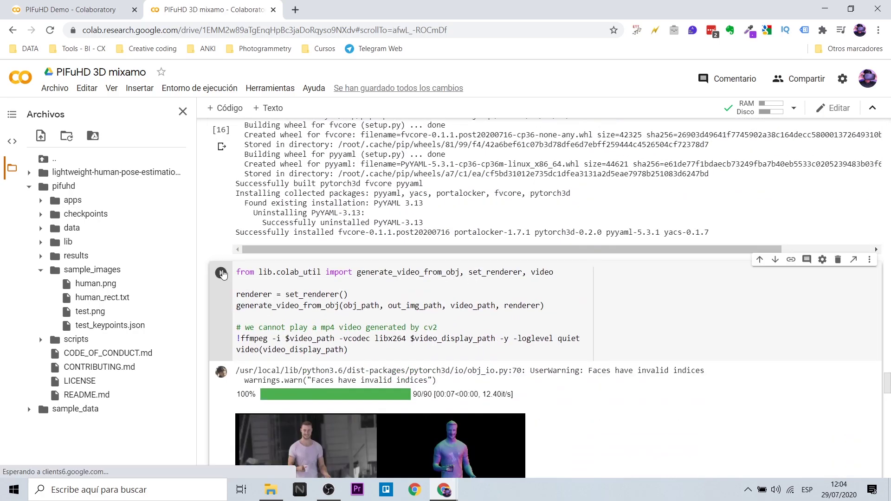
{"action": "scroll", "coordinate": [608, 273], "scroll_direction": "down", "scroll_amount": 3}
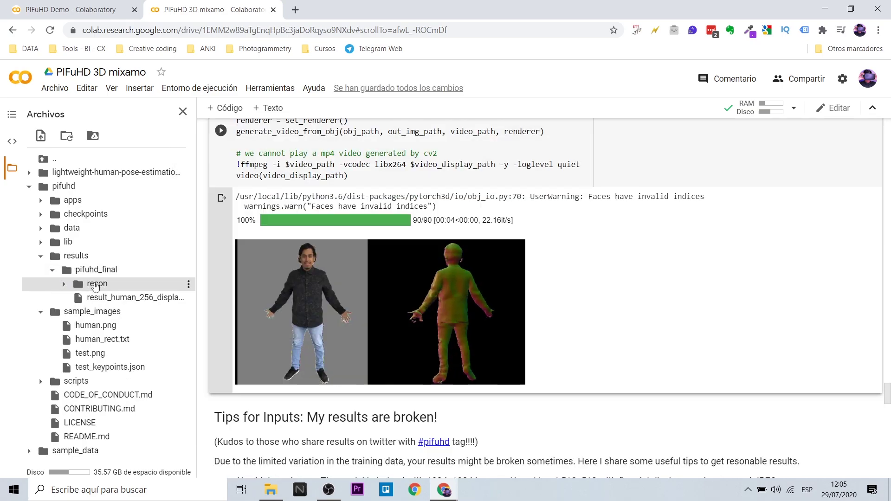
Show the result_human_256 files in the recon folder and dismiss Blender's splash screen
{"action": "left_click", "coordinate": [65, 284]}
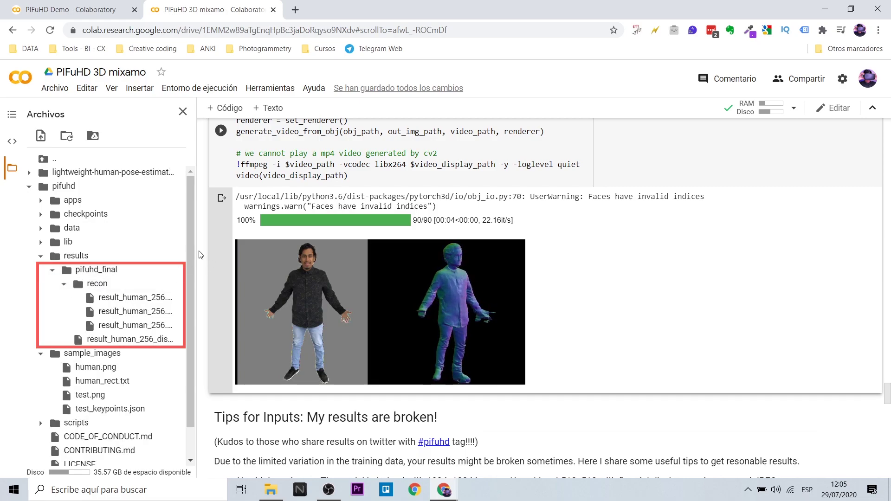
{"action": "left_click_drag", "start_coordinate": [194, 250], "coordinate": [279, 251]}
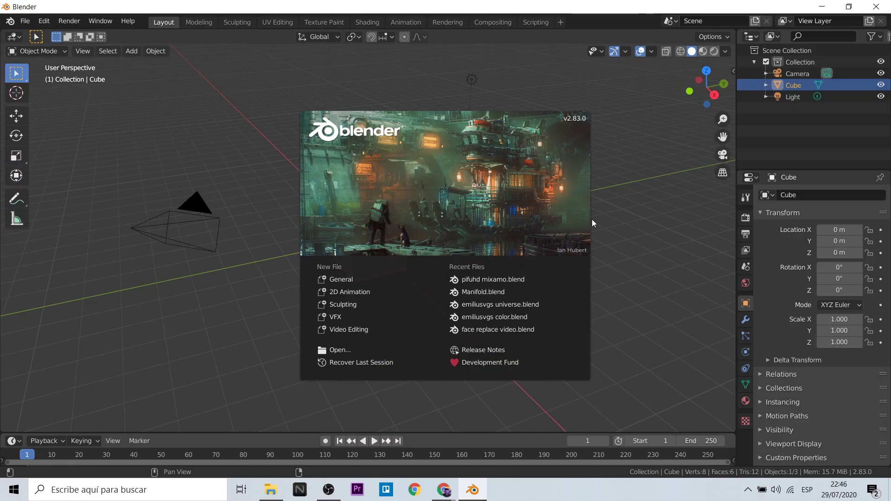
{"action": "left_click", "coordinate": [592, 223]}
Replace the default cube with the imported result_human_256.obj mesh from the resultado folder
{"action": "key", "text": "Delete"}
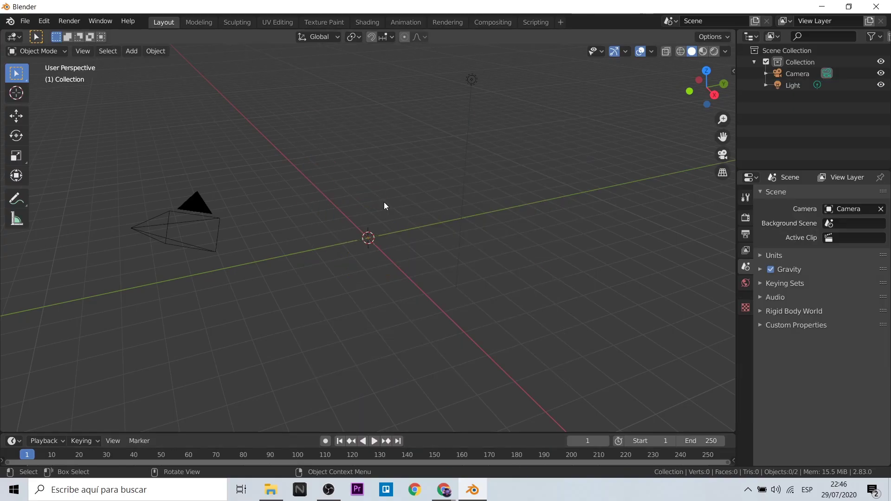
{"action": "left_click", "coordinate": [25, 21]}
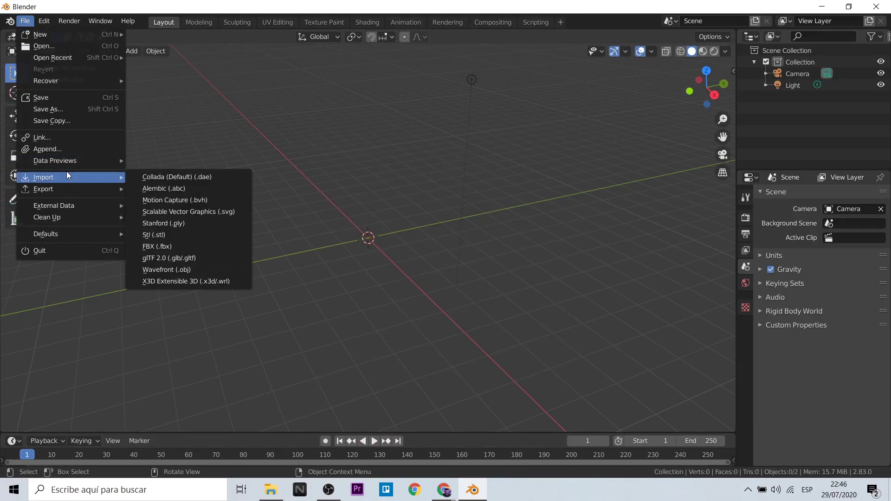
{"action": "left_click", "coordinate": [200, 269]}
{"action": "left_click", "coordinate": [340, 131]}
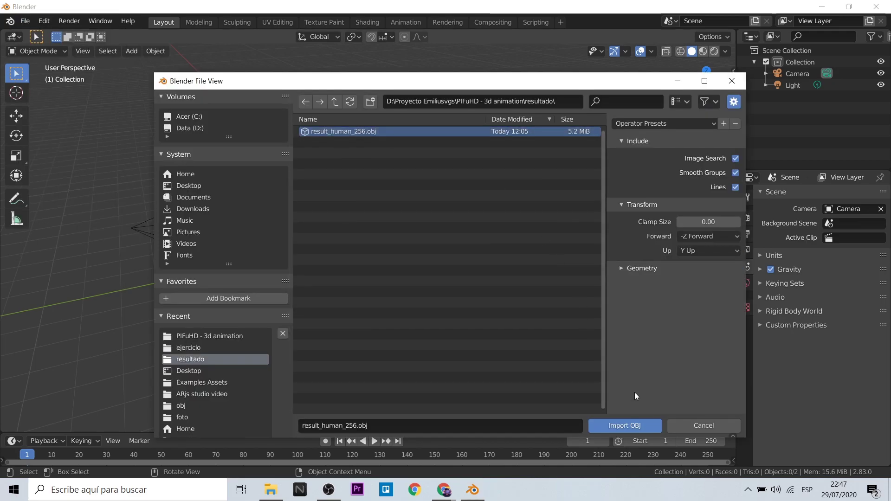
{"action": "left_click", "coordinate": [625, 427]}
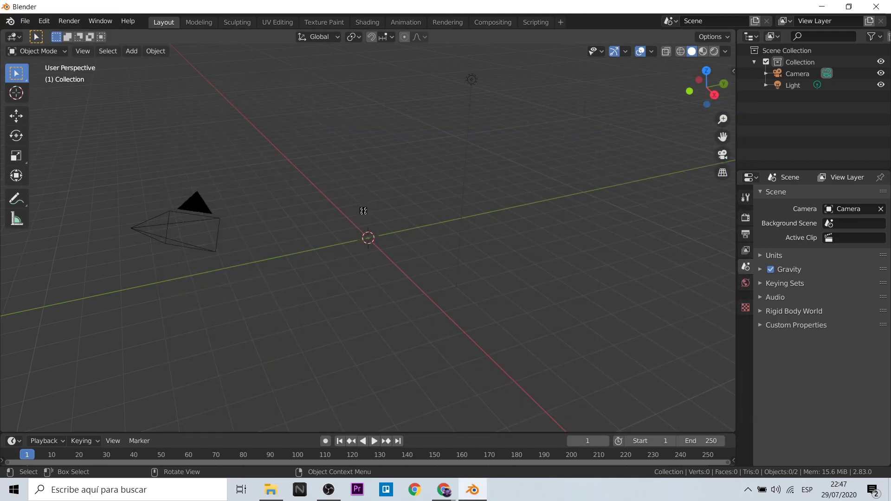
{"action": "scroll", "coordinate": [325, 252], "scroll_direction": "up", "scroll_amount": 3}
{"action": "scroll", "coordinate": [324, 253], "scroll_direction": "down", "scroll_amount": 3}
{"action": "mouse_move", "coordinate": [325, 253]}
{"action": "middle_mouse_down"}
{"action": "mouse_move", "coordinate": [340, 284]}
{"action": "mouse_move", "coordinate": [393, 263]}
{"action": "mouse_move", "coordinate": [384, 252]}
{"action": "mouse_move", "coordinate": [409, 241]}
{"action": "middle_mouse_up"}
{"action": "scroll", "coordinate": [417, 238], "scroll_direction": "up", "scroll_amount": 2}
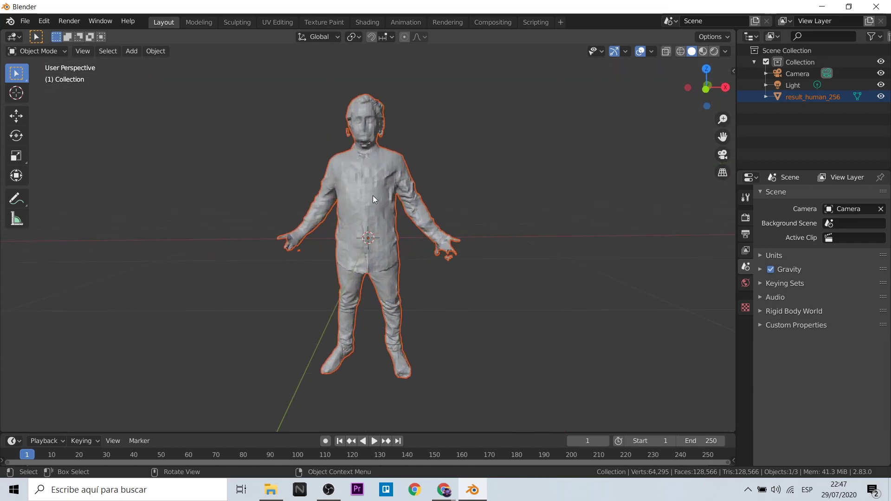
Assign the Default OBJ material to the whole mesh in Edit Mode and switch to UV Editing
{"action": "left_click", "coordinate": [244, 98]}
{"action": "left_click", "coordinate": [368, 179]}
{"action": "key", "text": "Tab"}
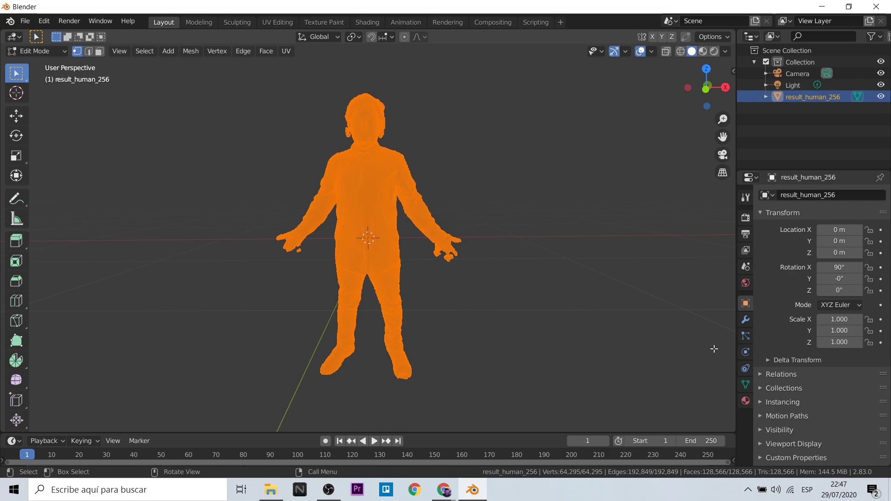
{"action": "left_click", "coordinate": [745, 401]}
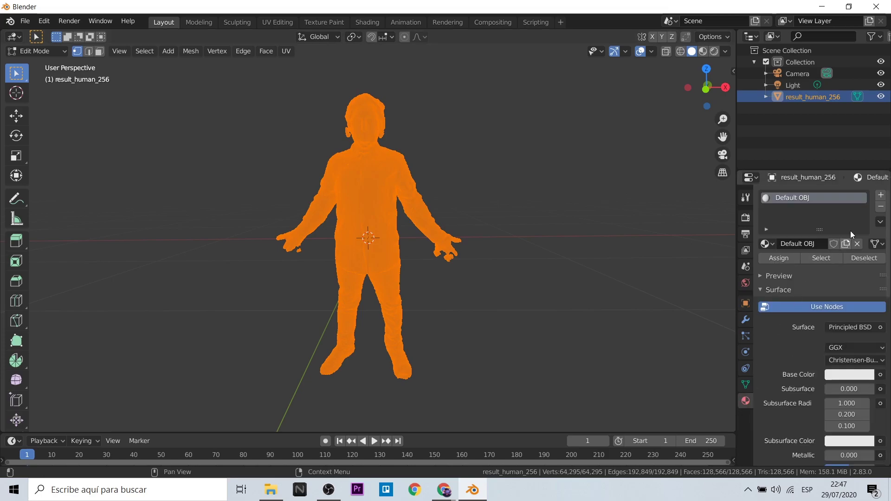
{"action": "left_click", "coordinate": [780, 258]}
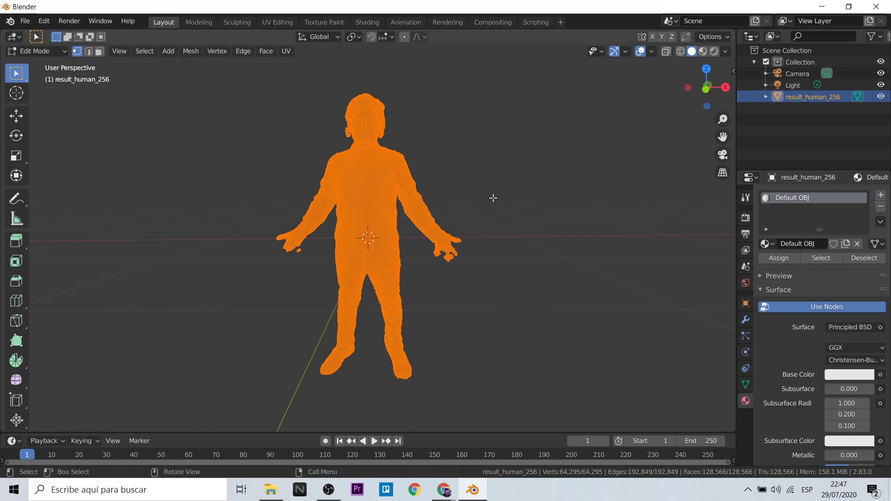
{"action": "left_click", "coordinate": [279, 24]}
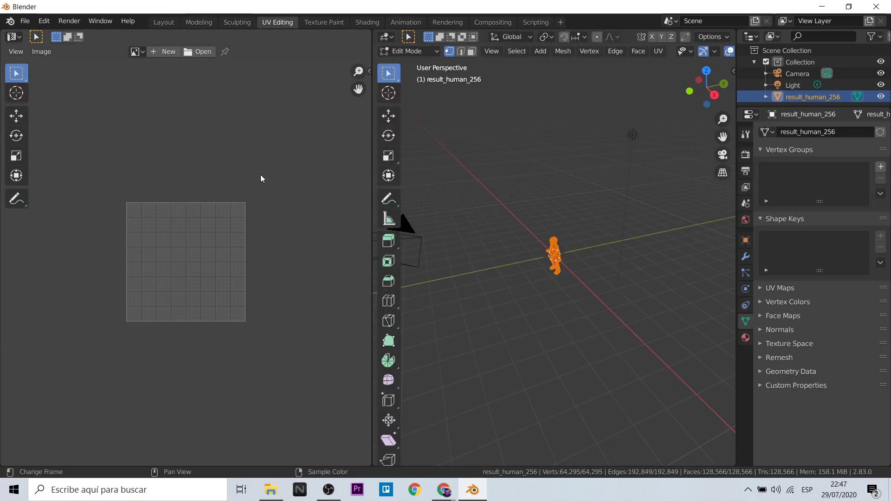
Set a front orthographic view and load human.png into the Image Editor
{"action": "left_click", "coordinate": [724, 84]}
{"action": "left_click", "coordinate": [706, 87]}
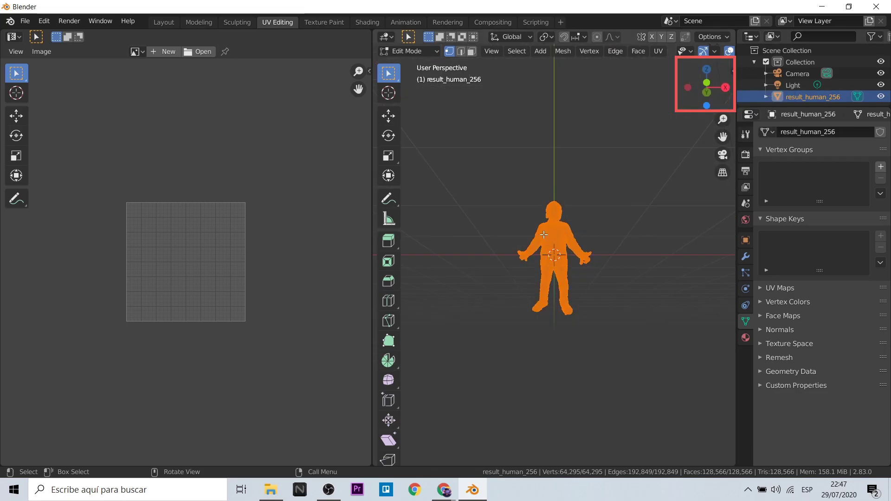
{"action": "key", "text": "KP_5"}
{"action": "scroll", "coordinate": [544, 235], "scroll_direction": "up", "scroll_amount": 3}
{"action": "scroll", "coordinate": [527, 227], "scroll_direction": "up", "scroll_amount": 1}
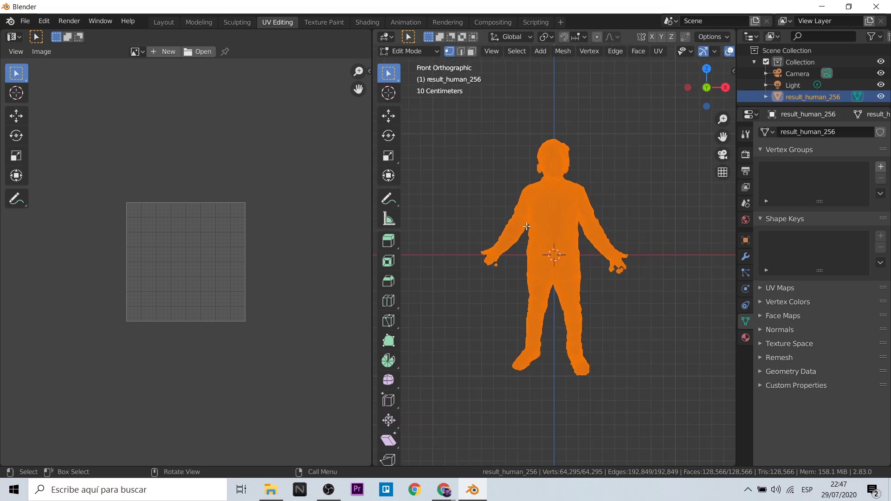
{"action": "left_click", "coordinate": [197, 52]}
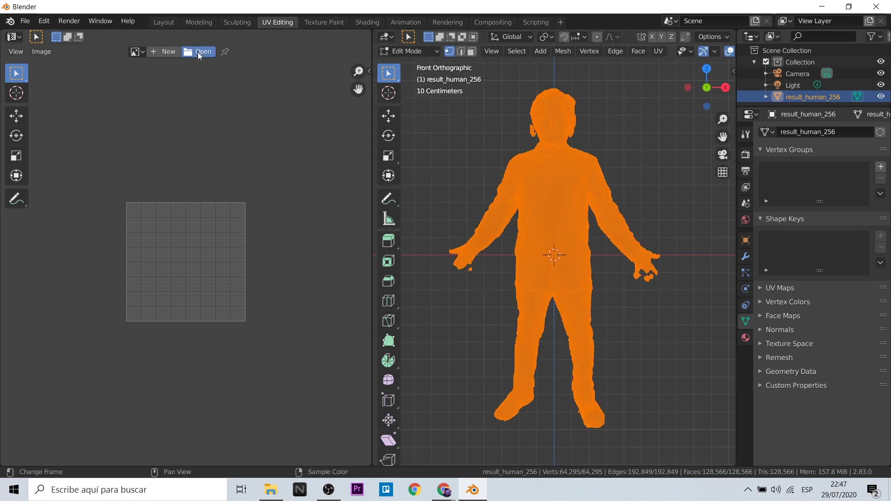
{"action": "scroll", "coordinate": [231, 204], "scroll_direction": "up", "scroll_amount": 1}
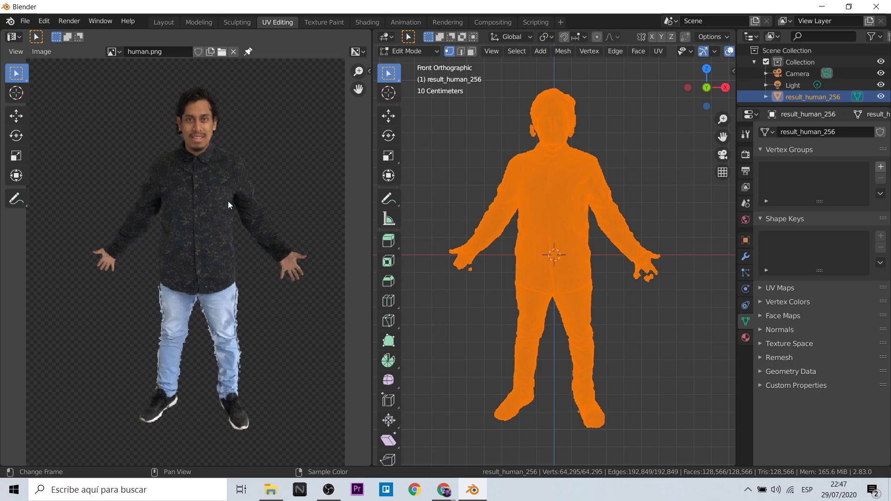
{"action": "scroll", "coordinate": [260, 269], "scroll_direction": "up", "scroll_amount": 5}
{"action": "scroll", "coordinate": [282, 327], "scroll_direction": "down", "scroll_amount": 5}
{"action": "middle_click_drag", "start_coordinate": [286, 330], "coordinate": [281, 333]}
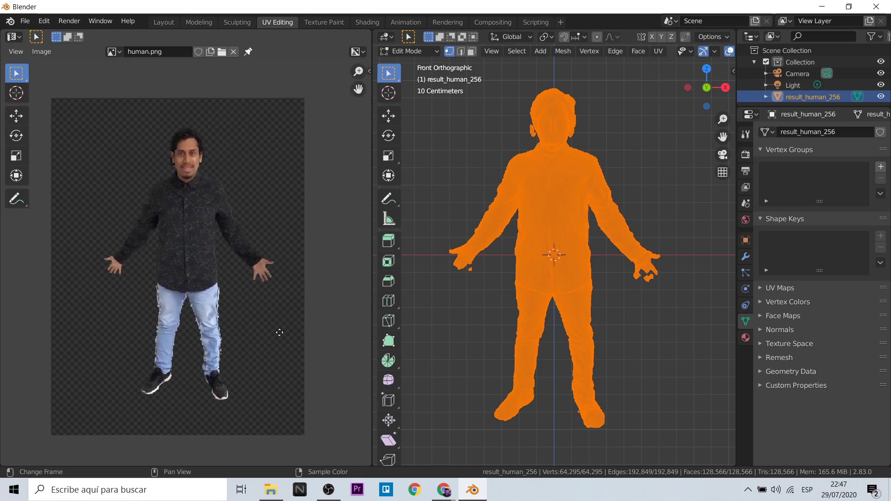
Project the UVs from the front view, then scale and move them onto the photo's figure
{"action": "left_click", "coordinate": [659, 51]}
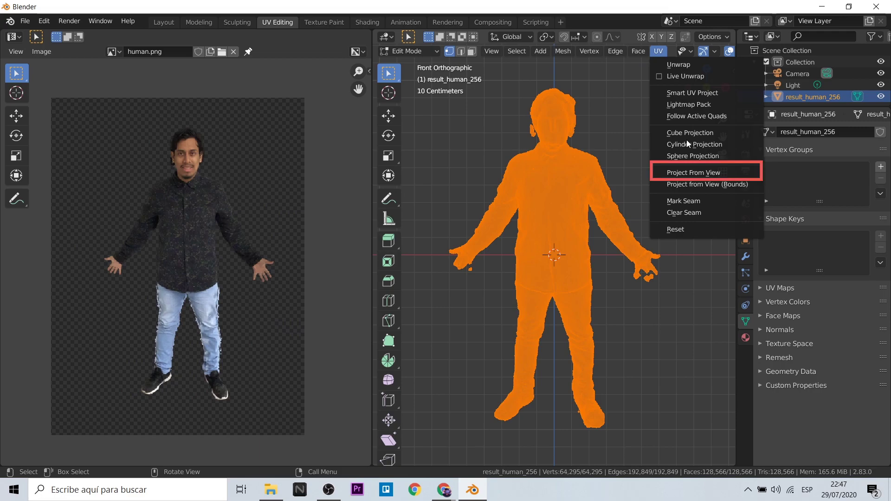
{"action": "left_click", "coordinate": [698, 172]}
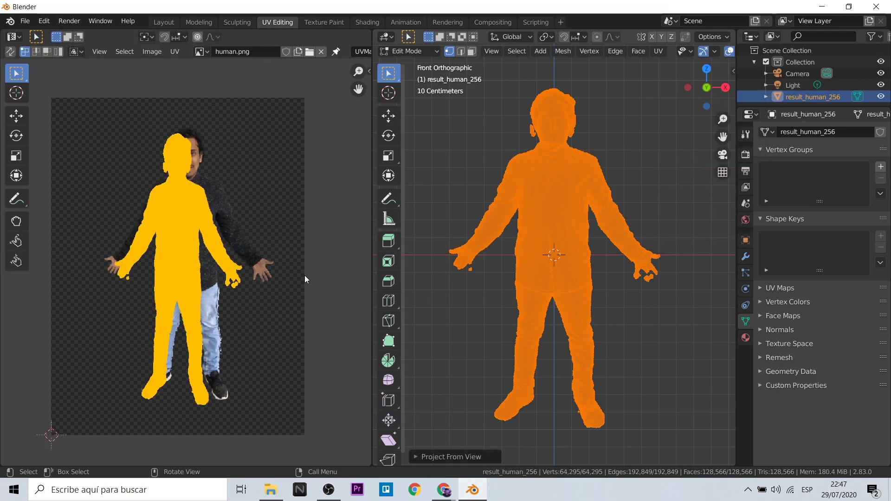
{"action": "left_click", "coordinate": [16, 156]}
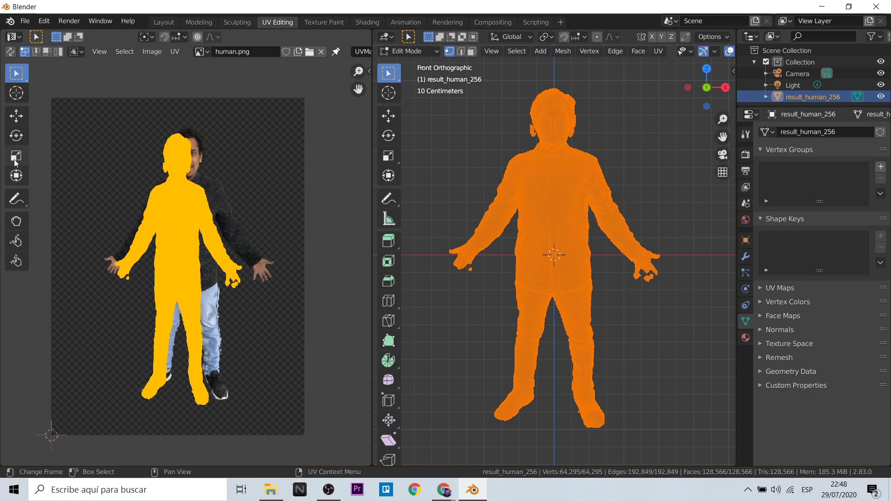
{"action": "left_click_drag", "start_coordinate": [219, 263], "coordinate": [235, 264]}
{"action": "scroll", "coordinate": [187, 259], "scroll_direction": "up", "scroll_amount": 2}
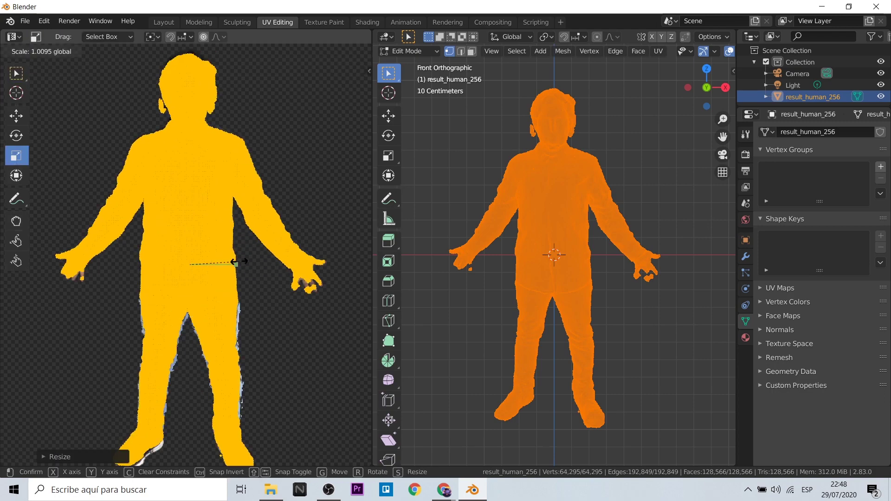
{"action": "left_click_drag", "start_coordinate": [189, 222], "coordinate": [191, 220]}
{"action": "left_click", "coordinate": [14, 36]}
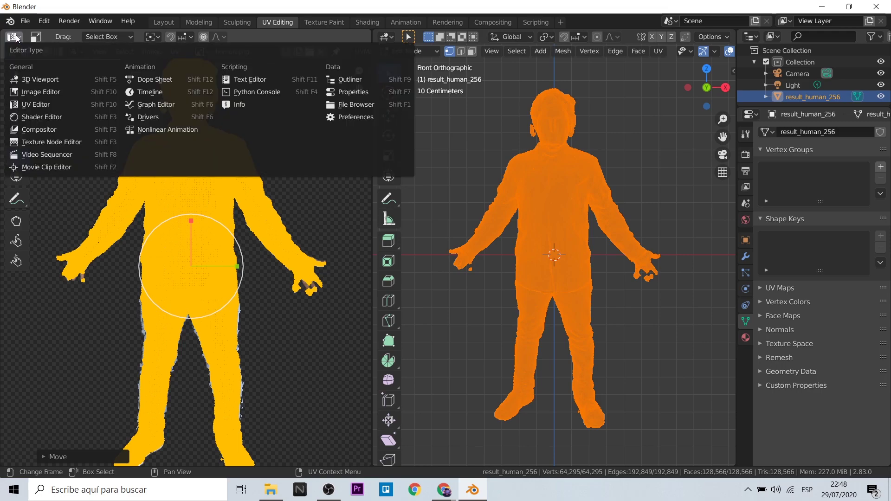
Add an Image Texture node with human.png feeding Base Color, then return to Layout
{"action": "left_click", "coordinate": [31, 115]}
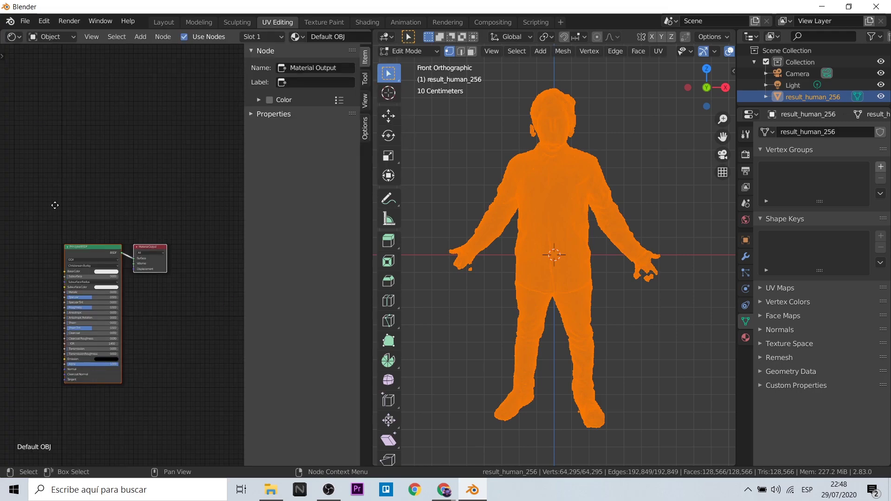
{"action": "middle_click_drag", "start_coordinate": [55, 205], "coordinate": [130, 201]}
{"action": "key", "text": "shift+a"}
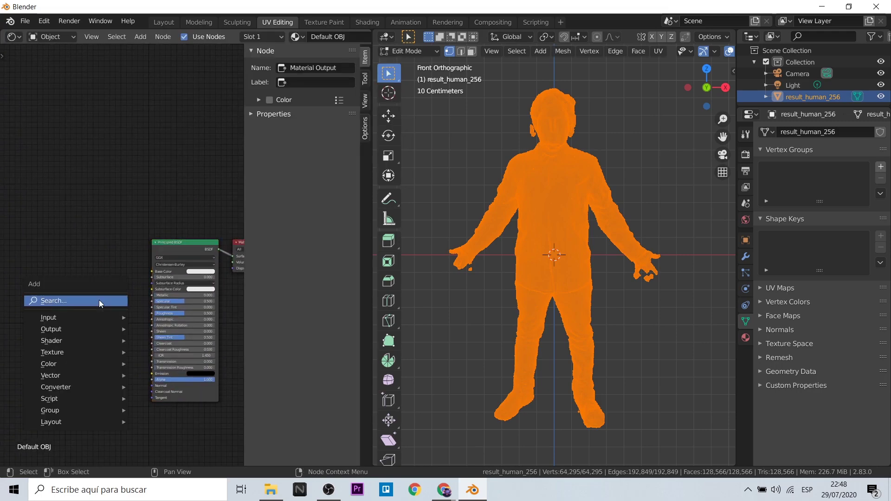
{"action": "left_click", "coordinate": [99, 300]}
{"action": "type", "text": "image"}
{"action": "key", "text": "Return"}
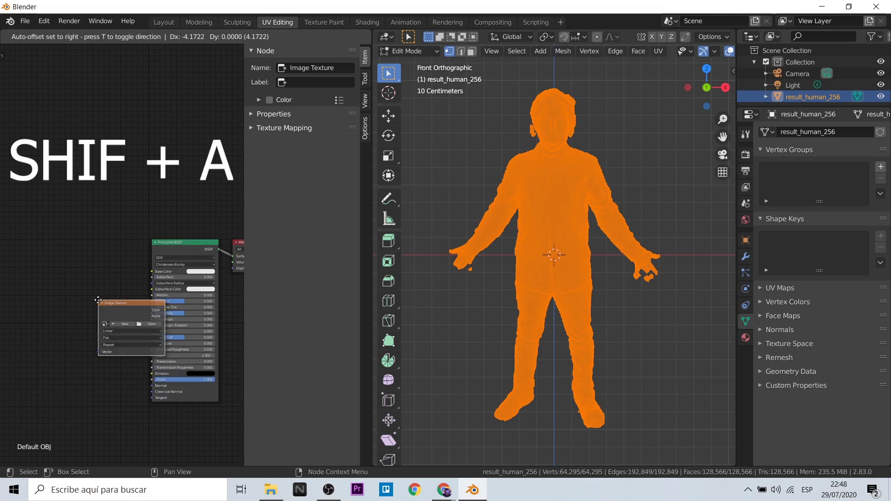
{"action": "left_click", "coordinate": [48, 288]}
{"action": "left_click_drag", "start_coordinate": [114, 296], "coordinate": [148, 272]}
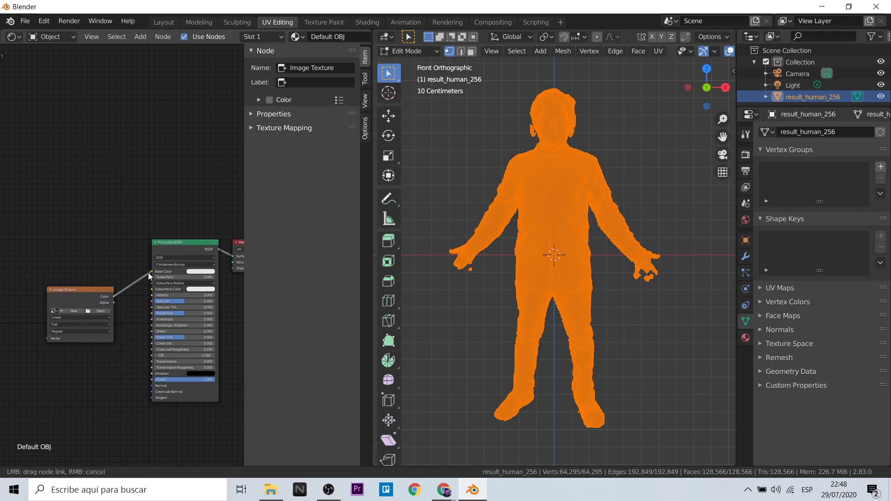
{"action": "scroll", "coordinate": [68, 311], "scroll_direction": "up", "scroll_amount": 2}
{"action": "left_click", "coordinate": [28, 331]}
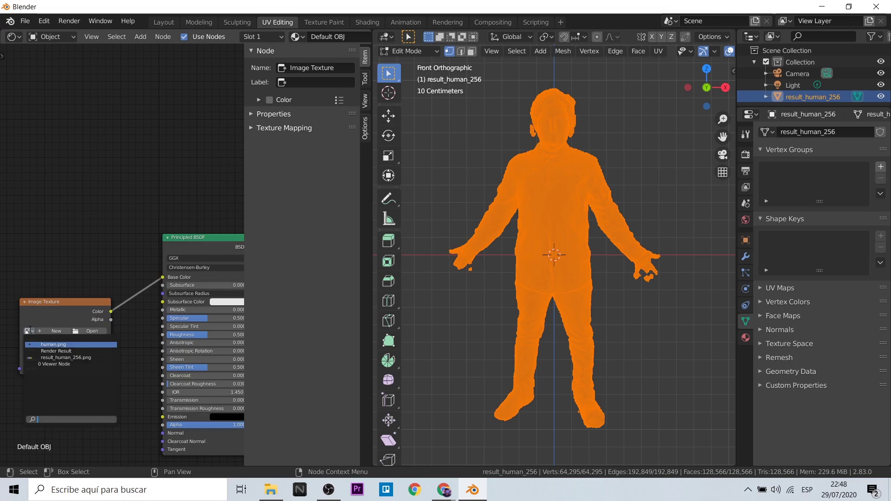
{"action": "left_click", "coordinate": [64, 345]}
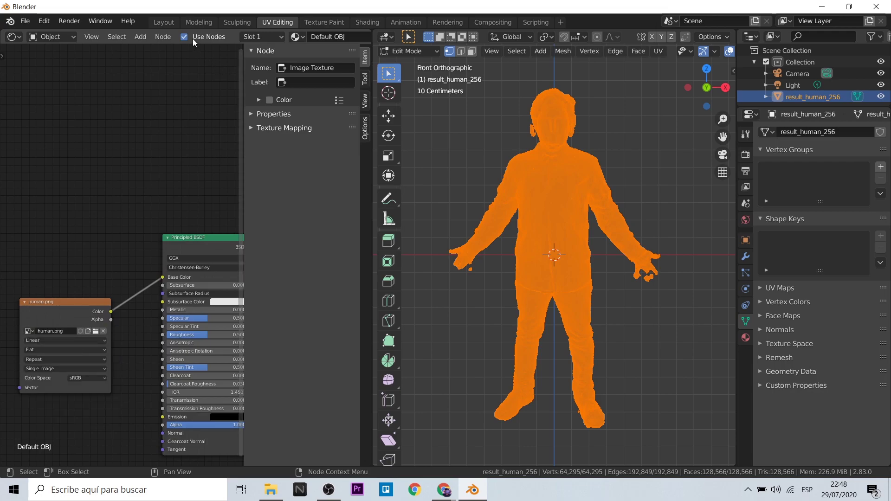
{"action": "left_click", "coordinate": [171, 23]}
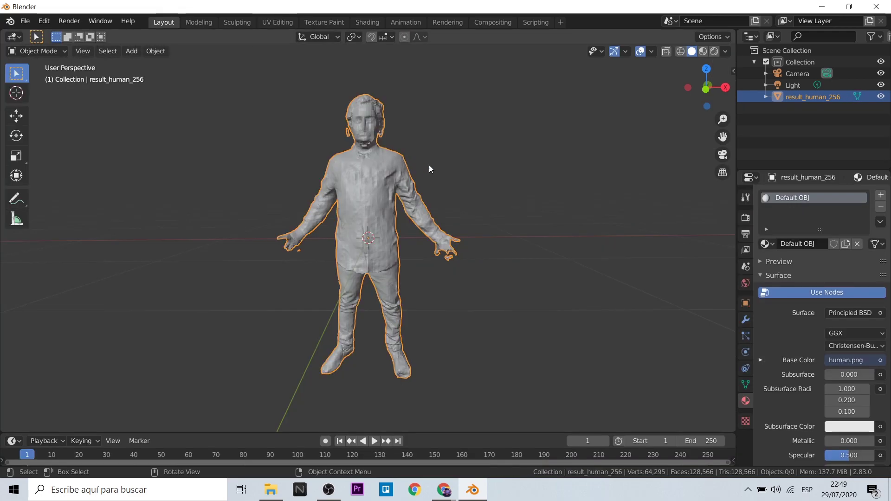
Switch to Material Preview shading and orbit around the photo-textured human
{"action": "left_click", "coordinate": [702, 51]}
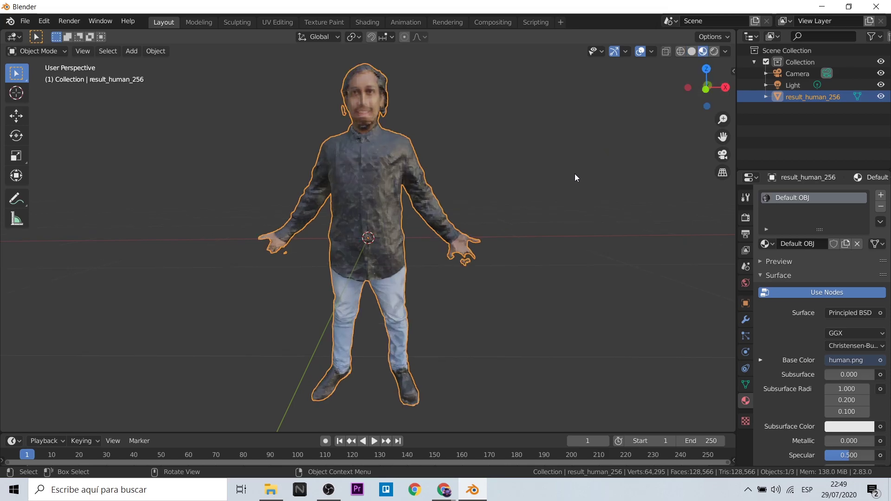
{"action": "mouse_move", "coordinate": [577, 179]}
{"action": "middle_mouse_down"}
{"action": "mouse_move", "coordinate": [342, 215]}
{"action": "mouse_move", "coordinate": [349, 179]}
{"action": "mouse_move", "coordinate": [298, 190]}
{"action": "mouse_move", "coordinate": [478, 209]}
{"action": "mouse_move", "coordinate": [581, 198]}
{"action": "mouse_move", "coordinate": [567, 192]}
{"action": "middle_mouse_up"}
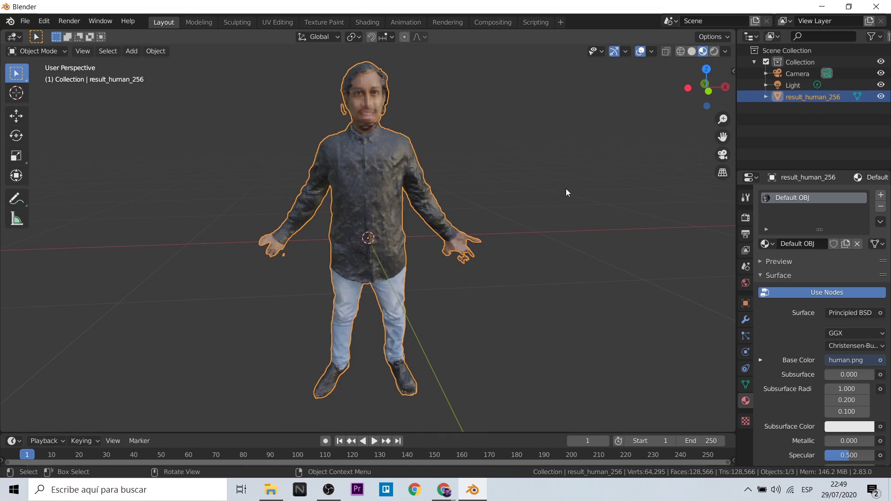
Box-select the back of the head in Edit Mode from a side view
{"action": "key", "text": "Tab"}
{"action": "mouse_move", "coordinate": [706, 88]}
{"action": "left_mouse_down"}
{"action": "mouse_move", "coordinate": [473, 243]}
{"action": "mouse_move", "coordinate": [364, 84]}
{"action": "mouse_move", "coordinate": [432, 167]}
{"action": "mouse_move", "coordinate": [491, 147]}
{"action": "left_mouse_up"}
{"action": "left_click_drag", "start_coordinate": [361, 59], "coordinate": [419, 123]}
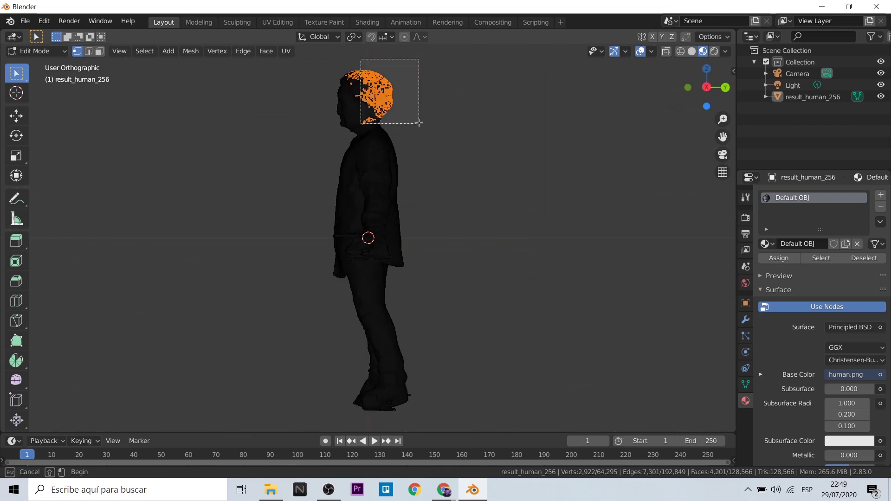
{"action": "key", "text": "KP_1"}
{"action": "left_click", "coordinate": [277, 22]}
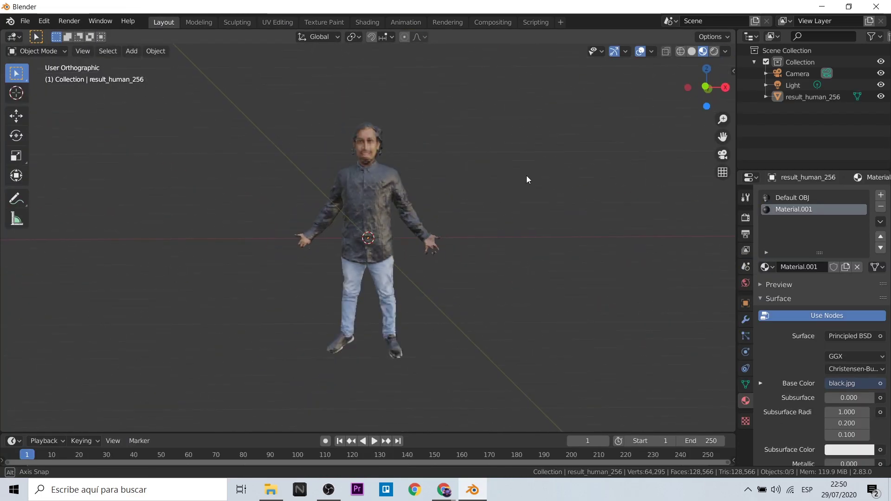
{"action": "left_click", "coordinate": [25, 20]}
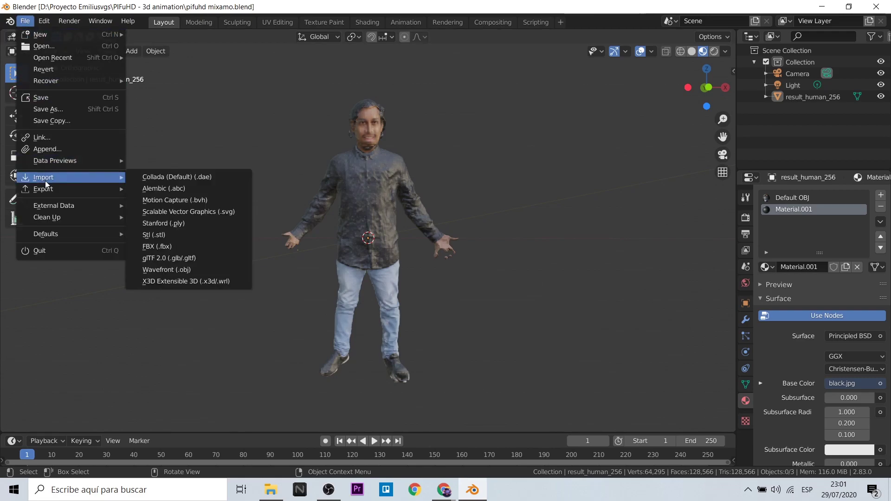
Export an FBX named pifuhd mixamo.fbx into the resultado folder
{"action": "mouse_move", "coordinate": [43, 189]}
{"action": "left_click", "coordinate": [177, 255]}
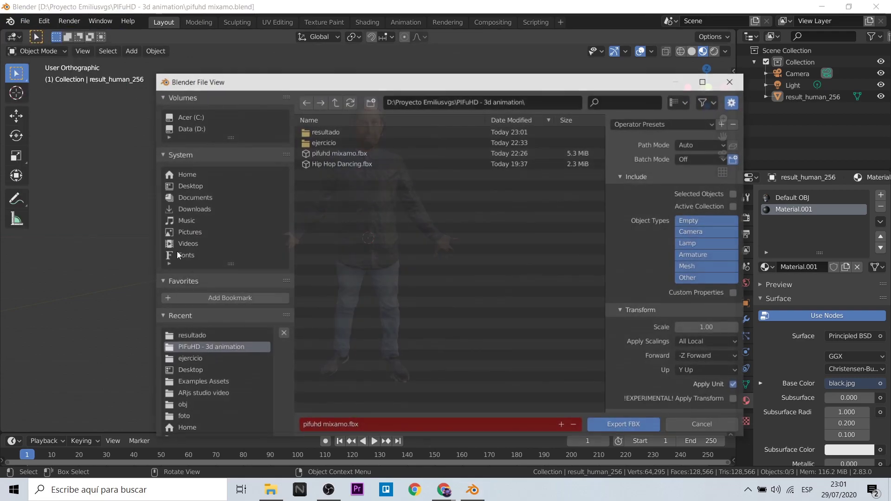
{"action": "left_click", "coordinate": [191, 336]}
{"action": "left_click", "coordinate": [320, 425]}
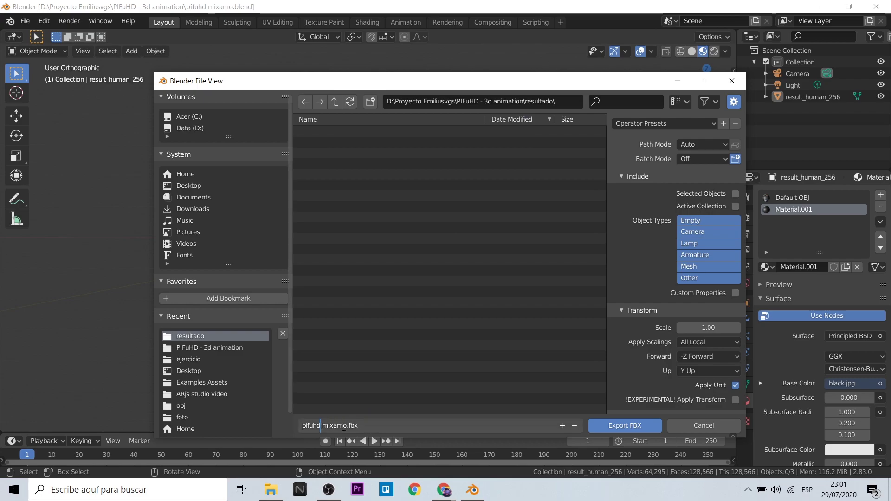
{"action": "type", "text": "_"}
{"action": "left_click", "coordinate": [624, 426]}
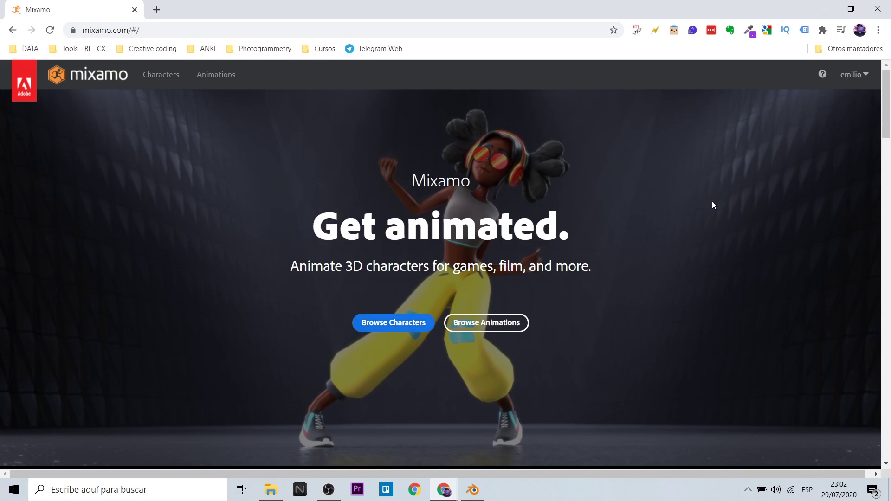
Upload the pifuhd_mixamo file from disk as a new Mixamo character
{"action": "left_click", "coordinate": [407, 327]}
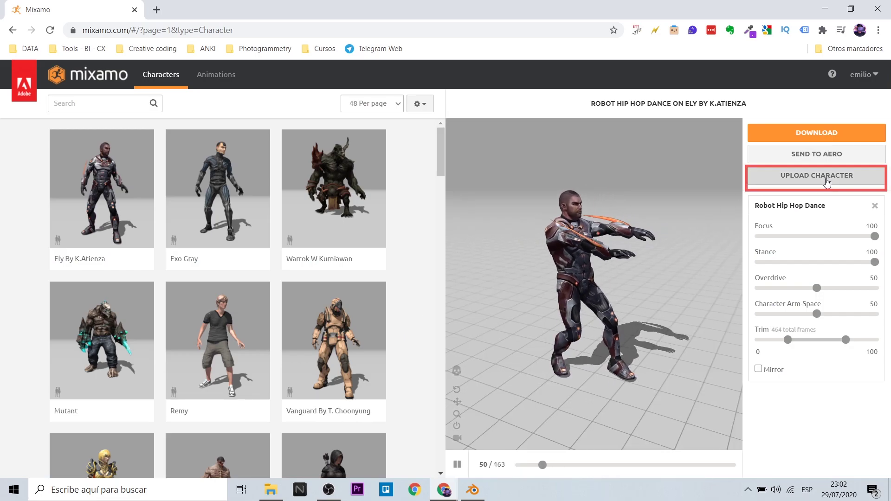
{"action": "left_click", "coordinate": [827, 180]}
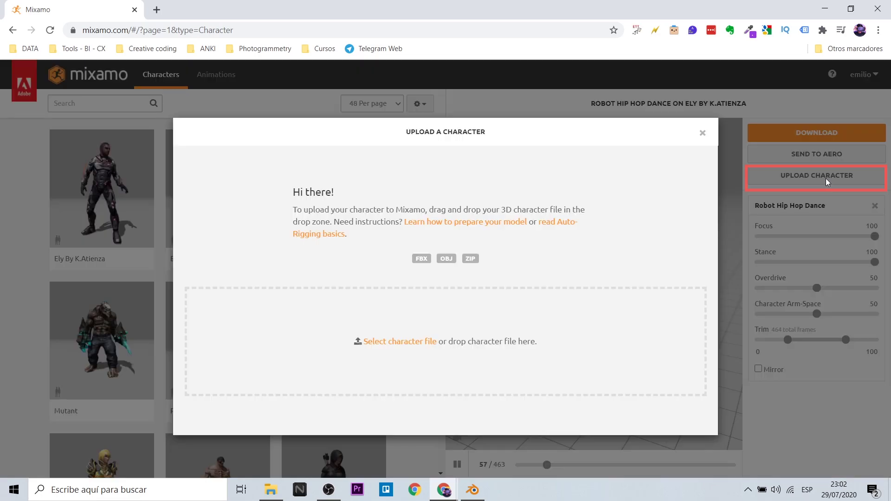
{"action": "left_click", "coordinate": [424, 290]}
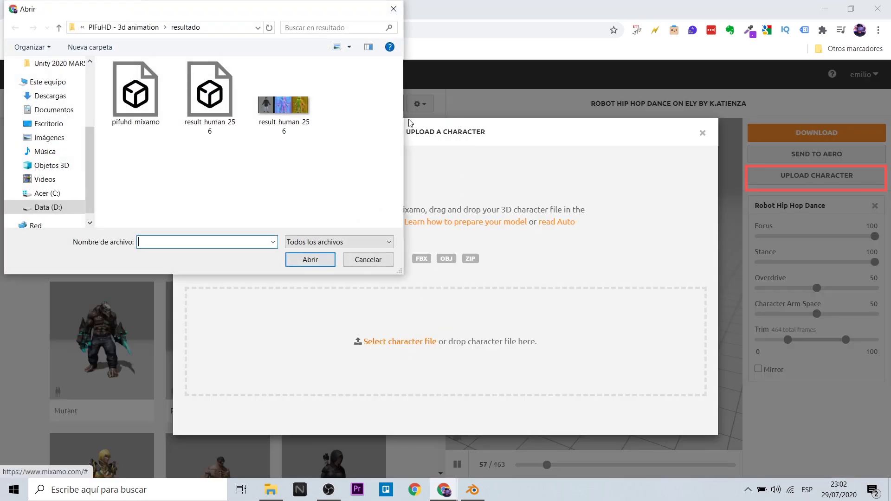
{"action": "left_click", "coordinate": [301, 260]}
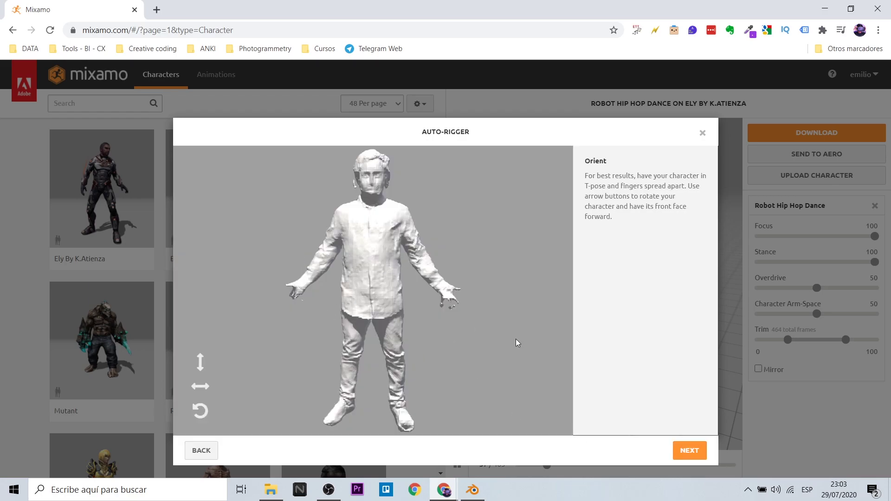
Place the chin and wrist markers, fine-tuning the wrists with symmetry turned off
{"action": "left_click", "coordinate": [690, 454]}
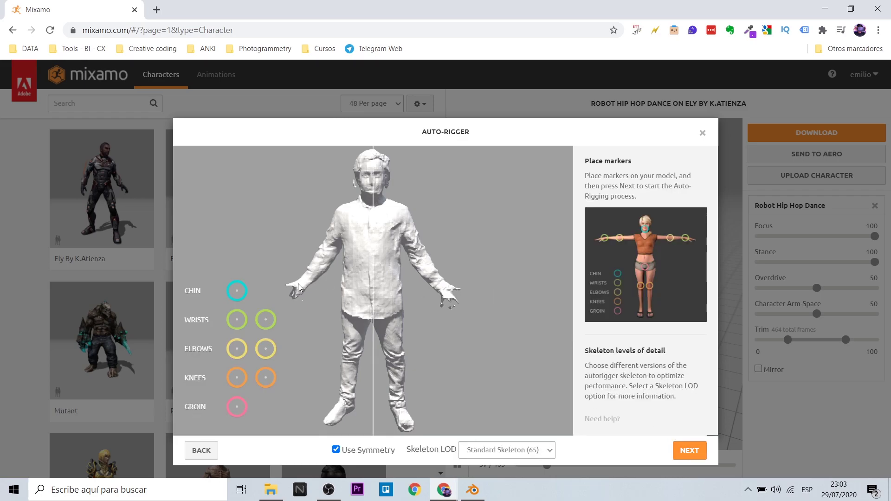
{"action": "left_click_drag", "start_coordinate": [238, 294], "coordinate": [377, 197]}
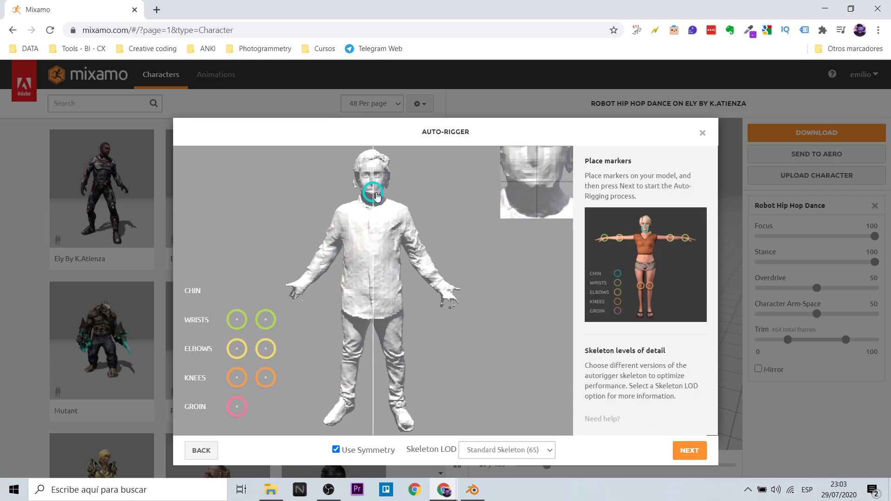
{"action": "left_click_drag", "start_coordinate": [265, 319], "coordinate": [307, 282]}
{"action": "left_click", "coordinate": [336, 450]}
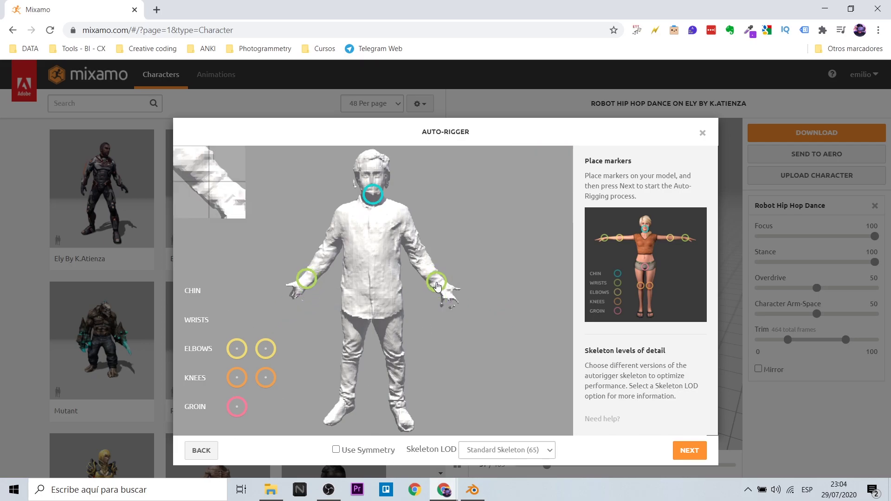
{"action": "left_click_drag", "start_coordinate": [435, 276], "coordinate": [437, 283]}
{"action": "left_click_drag", "start_coordinate": [306, 279], "coordinate": [308, 284]}
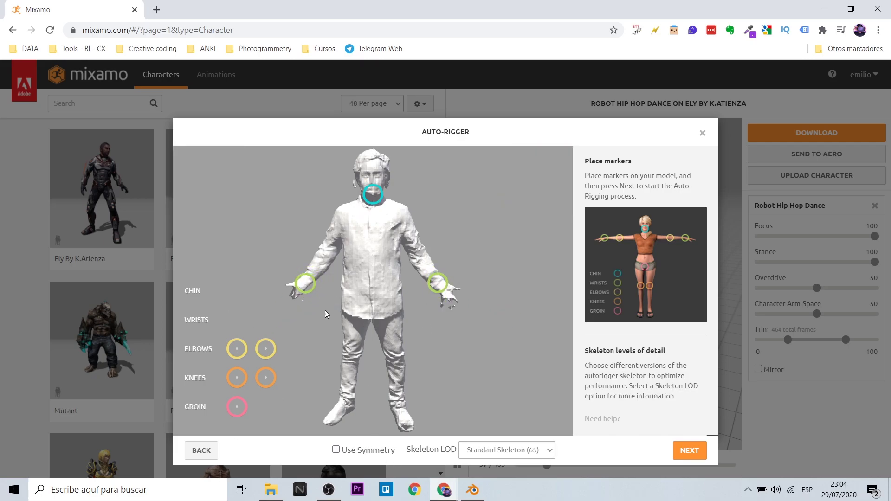
With symmetry back on, place the elbow and knee markers and start auto-rigging
{"action": "left_click", "coordinate": [336, 449]}
{"action": "left_click_drag", "start_coordinate": [232, 347], "coordinate": [323, 259]}
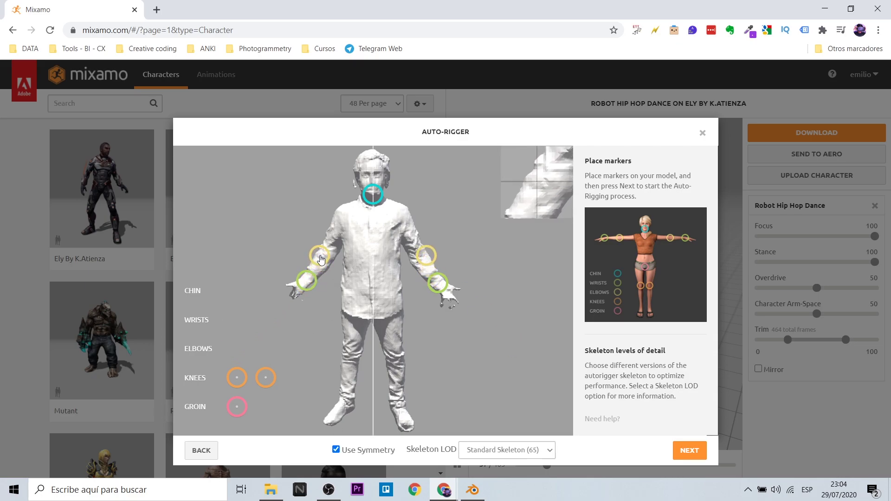
{"action": "left_click_drag", "start_coordinate": [238, 380], "coordinate": [312, 360]}
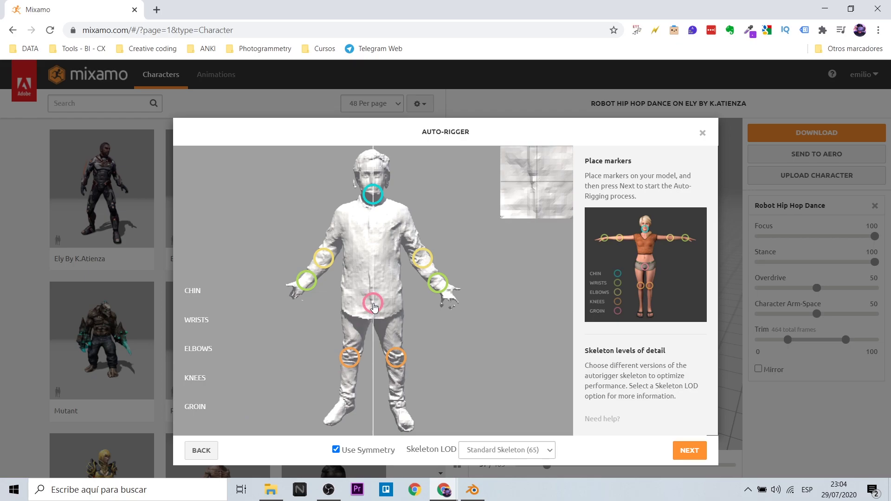
{"action": "left_click", "coordinate": [683, 454]}
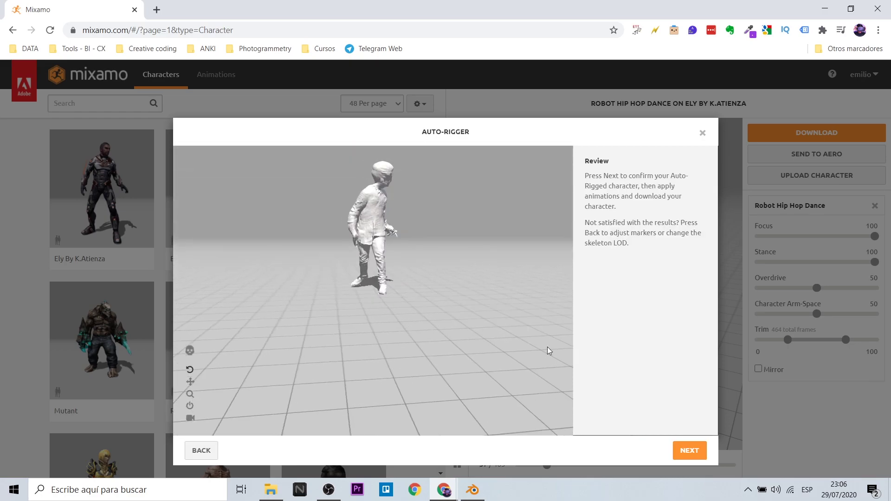
Accept the rigged character as the current one and preview Capoeira on it
{"action": "left_click", "coordinate": [681, 448]}
{"action": "left_click", "coordinate": [684, 451]}
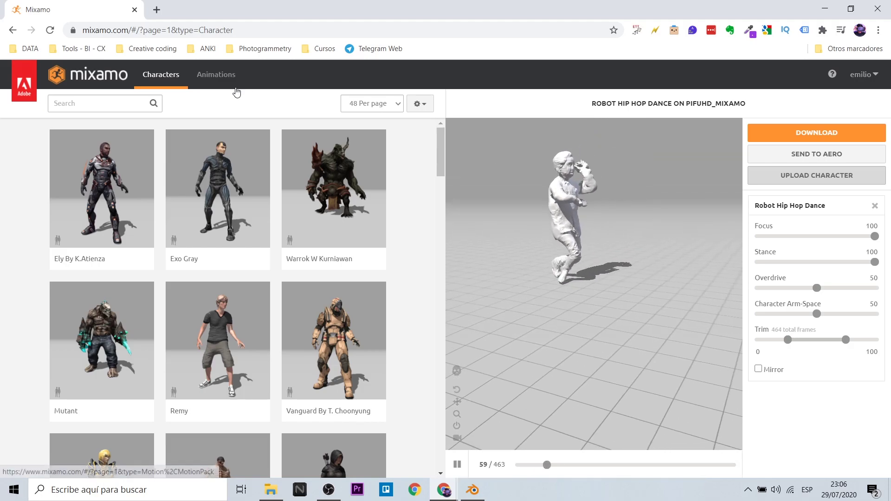
{"action": "left_click", "coordinate": [216, 74]}
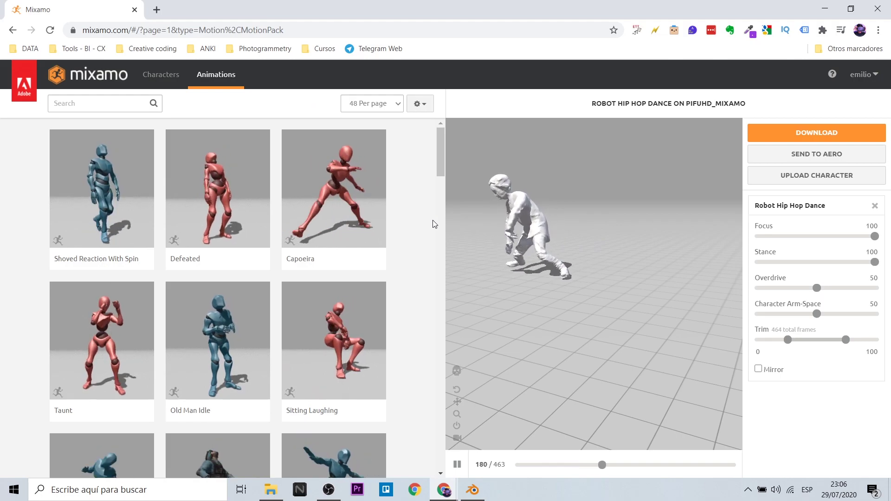
{"action": "left_click", "coordinate": [369, 175]}
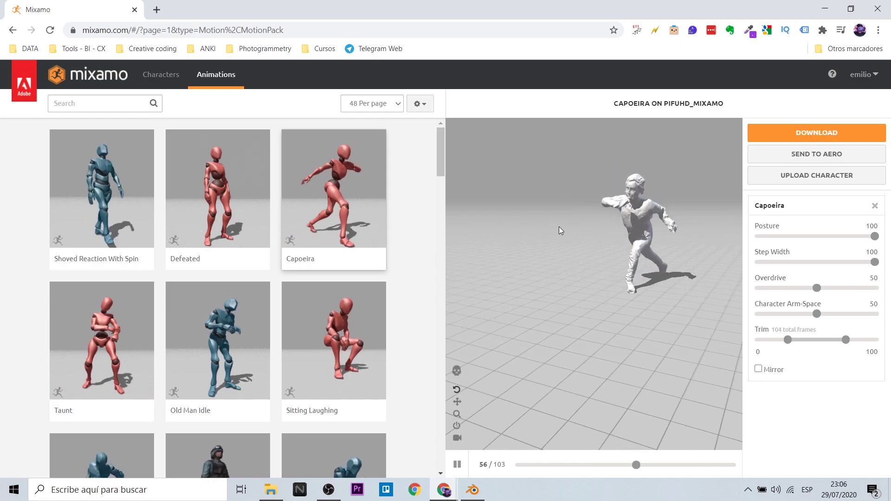
Scroll down through the Mixamo animation list
{"action": "scroll", "coordinate": [338, 290], "scroll_direction": "down", "scroll_amount": 7}
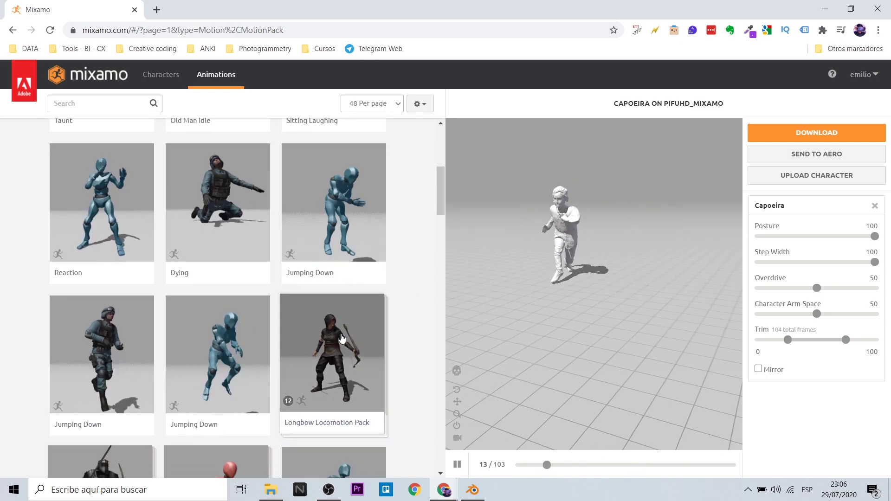
{"action": "scroll", "coordinate": [342, 337], "scroll_direction": "down", "scroll_amount": 10}
{"action": "scroll", "coordinate": [342, 337], "scroll_direction": "down", "scroll_amount": 3}
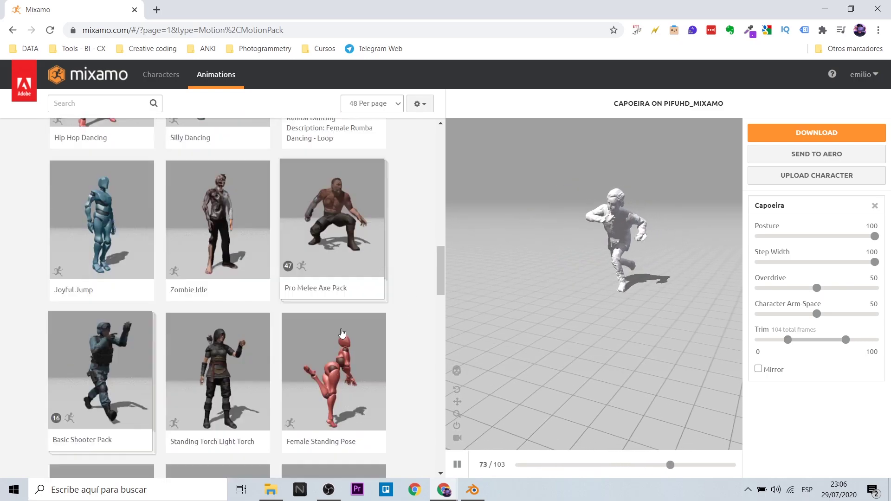
{"action": "scroll", "coordinate": [342, 335], "scroll_direction": "down", "scroll_amount": 3}
{"action": "scroll", "coordinate": [342, 335], "scroll_direction": "down", "scroll_amount": 4}
{"action": "scroll", "coordinate": [342, 334], "scroll_direction": "down", "scroll_amount": 5}
{"action": "scroll", "coordinate": [342, 334], "scroll_direction": "down", "scroll_amount": 3}
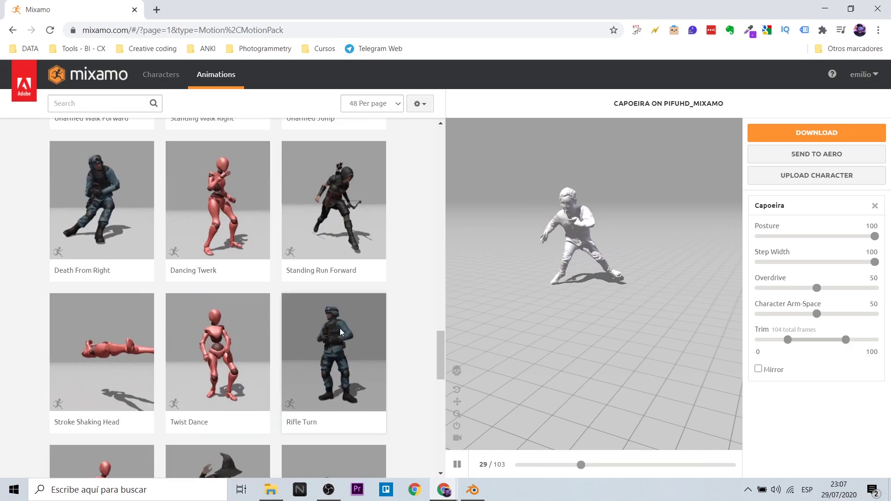
{"action": "scroll", "coordinate": [342, 333], "scroll_direction": "down", "scroll_amount": 4}
{"action": "scroll", "coordinate": [342, 334], "scroll_direction": "down", "scroll_amount": 4}
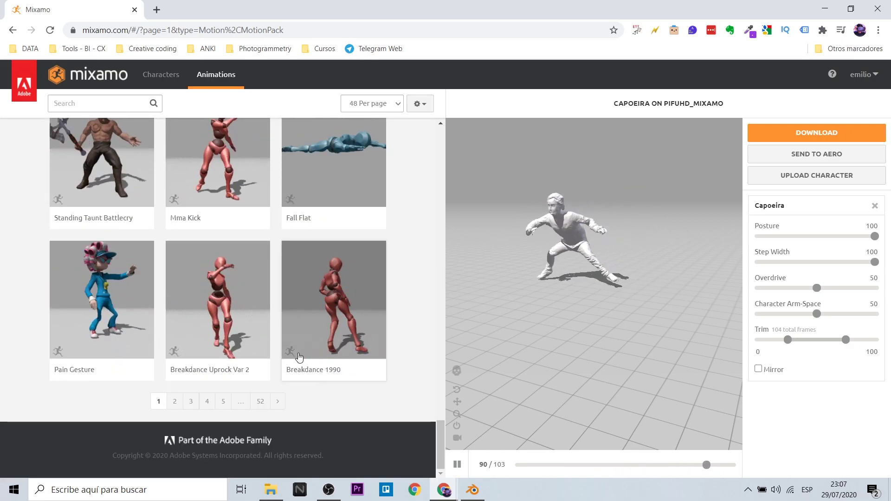
Preview Breakdance 1990 and download it as FBX With Skin at 30 fps
{"action": "left_click", "coordinate": [313, 300]}
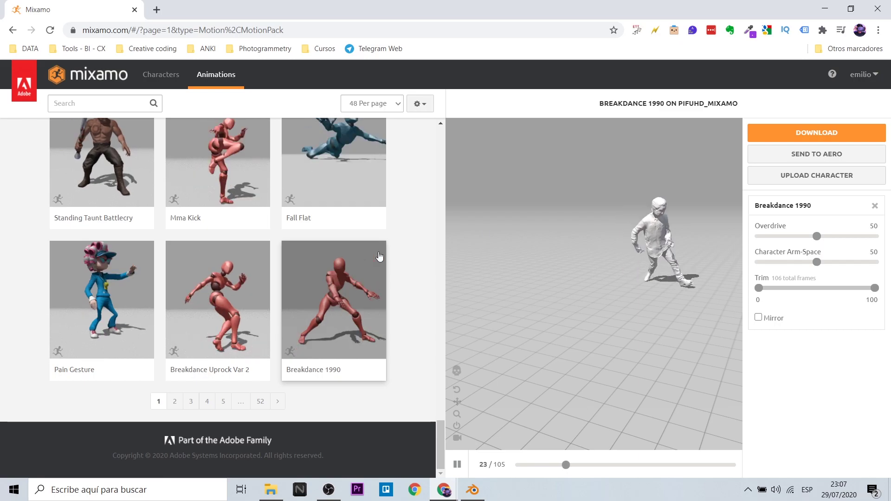
{"action": "left_click", "coordinate": [791, 137]}
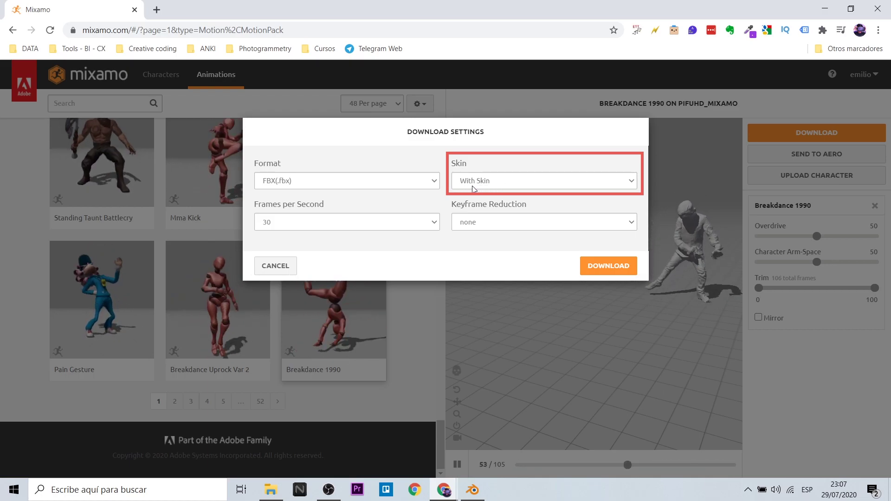
{"action": "left_click", "coordinate": [595, 266]}
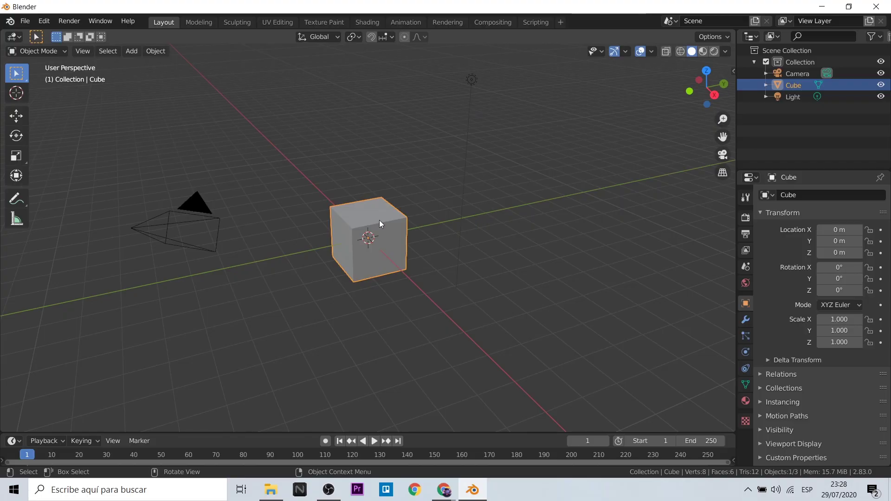
Delete the default cube and import Breakdance 1990.fbx from the resultado folder
{"action": "key", "text": "Delete"}
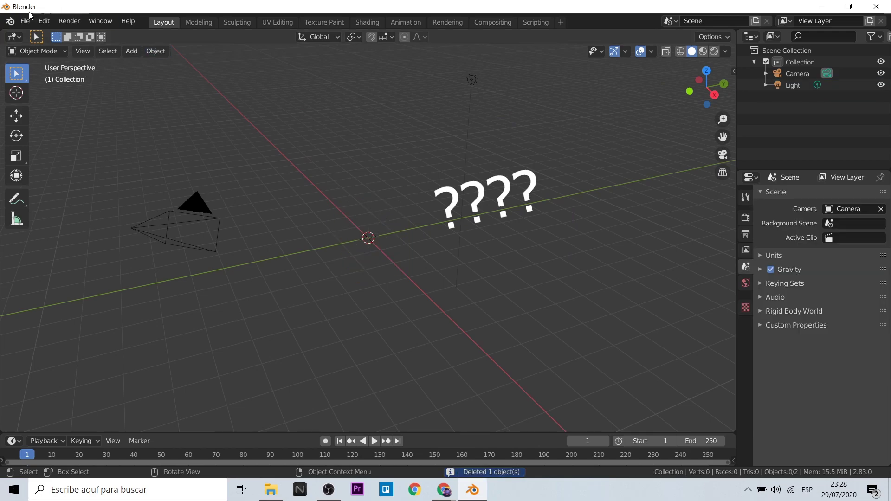
{"action": "left_click", "coordinate": [25, 22]}
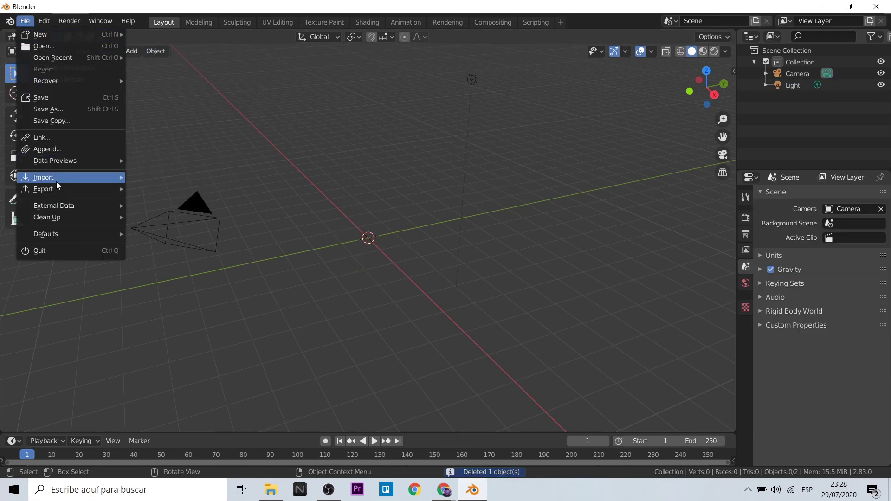
{"action": "mouse_move", "coordinate": [43, 177]}
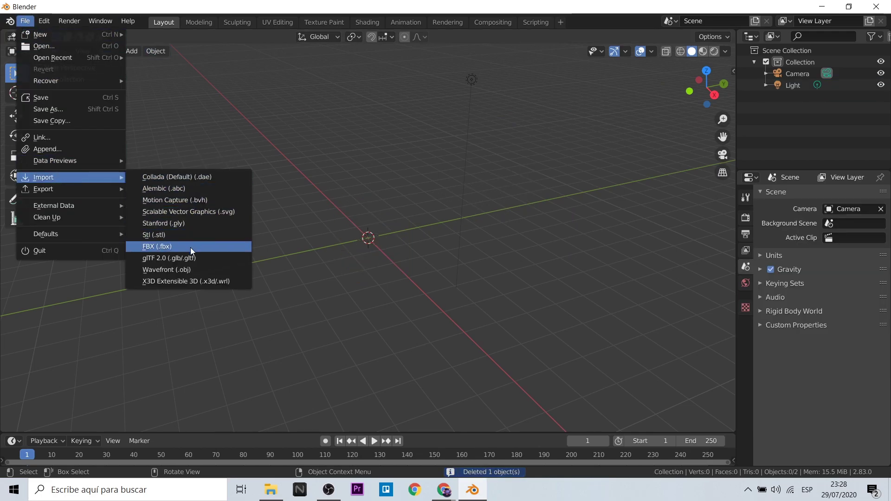
{"action": "left_click", "coordinate": [191, 251]}
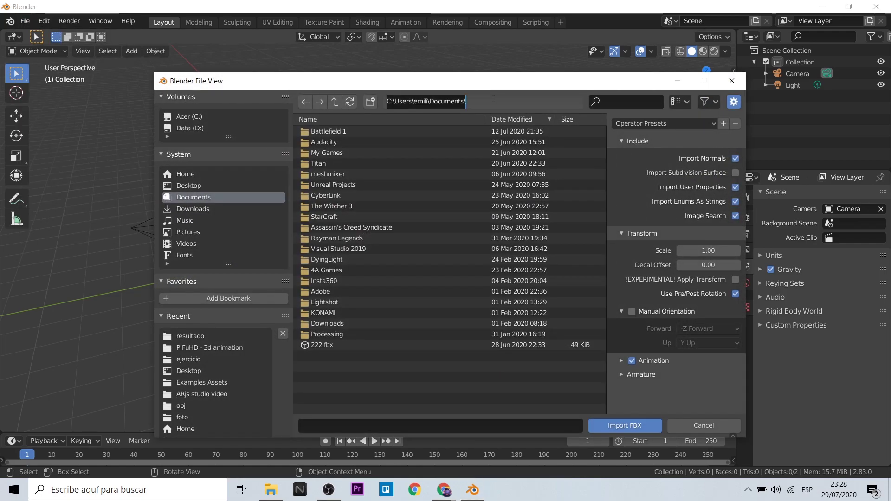
{"action": "key", "text": "Return"}
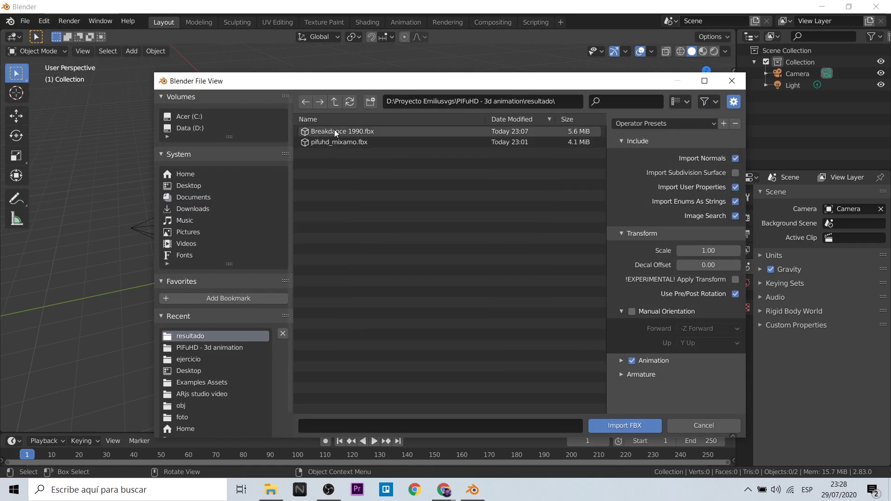
{"action": "left_click", "coordinate": [335, 131]}
{"action": "left_click", "coordinate": [651, 430]}
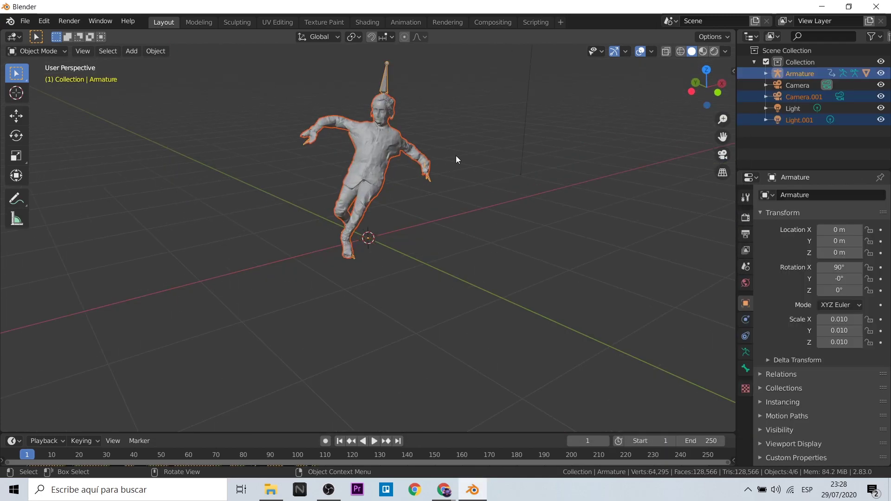
Play the imported Breakdance animation, then stop and rewind to frame 1
{"action": "left_click", "coordinate": [378, 441]}
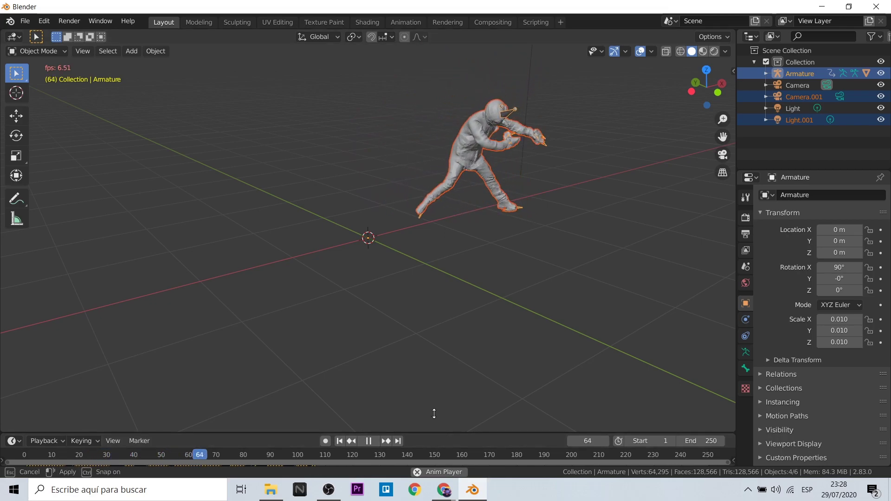
{"action": "left_click_drag", "start_coordinate": [441, 433], "coordinate": [447, 334]}
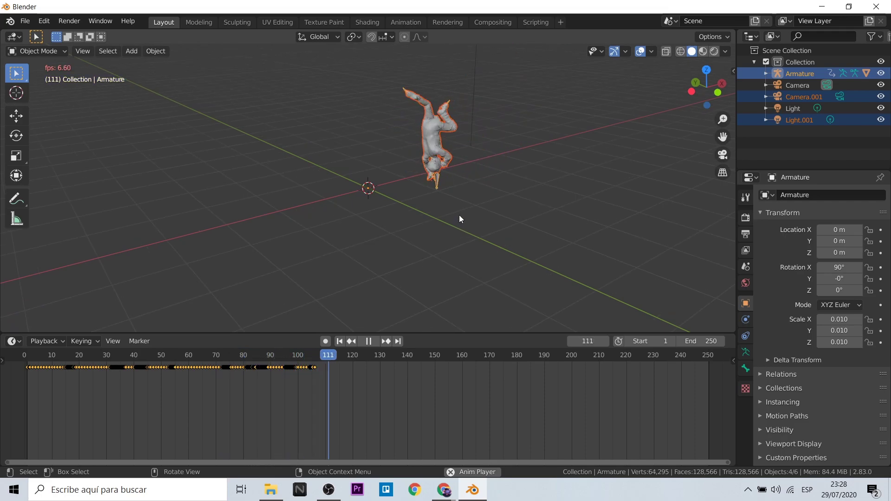
{"action": "left_click", "coordinate": [339, 341]}
{"action": "left_click", "coordinate": [369, 341]}
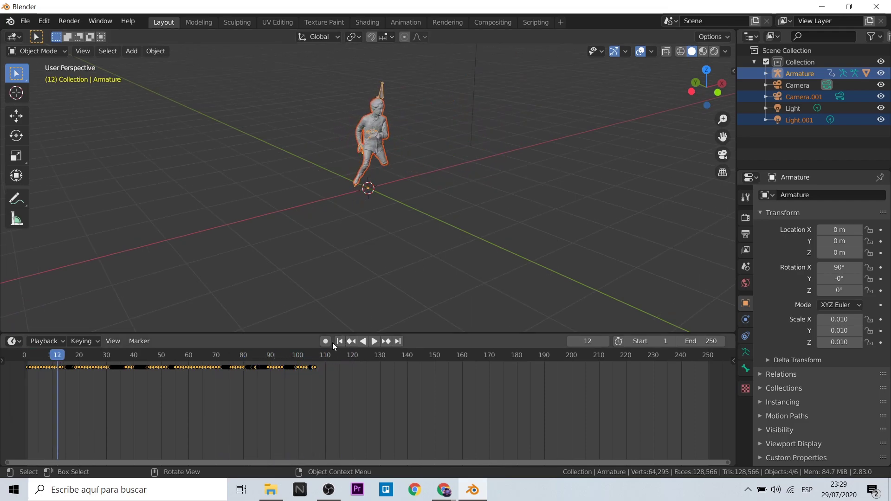
{"action": "left_click", "coordinate": [340, 342]}
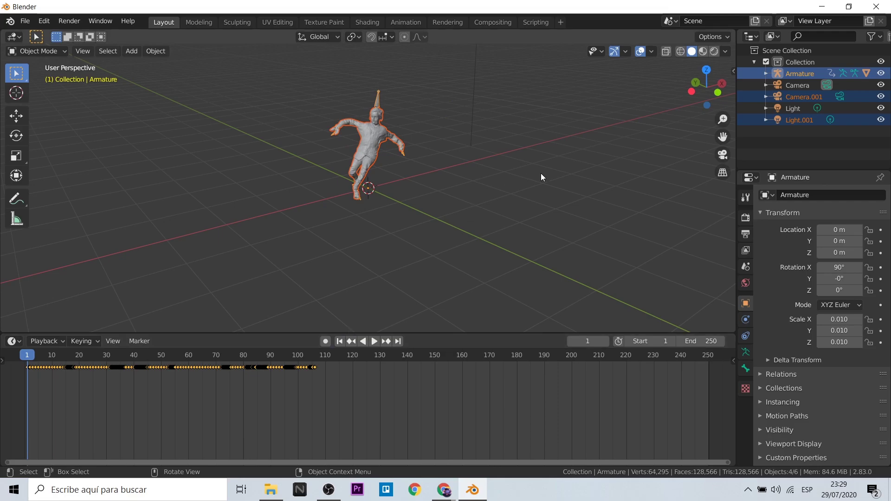
Deselect everything and select only the result_human_256 mesh
{"action": "left_click", "coordinate": [800, 75]}
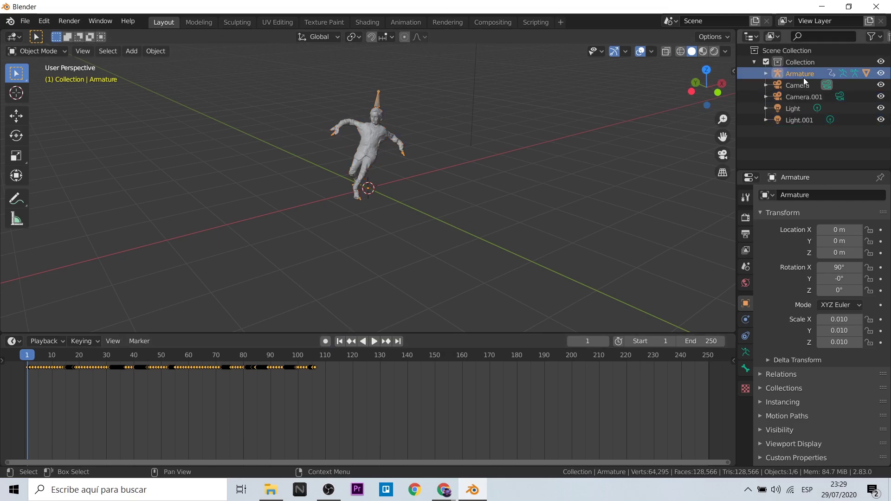
{"action": "left_click", "coordinate": [562, 246]}
{"action": "left_click", "coordinate": [364, 148]}
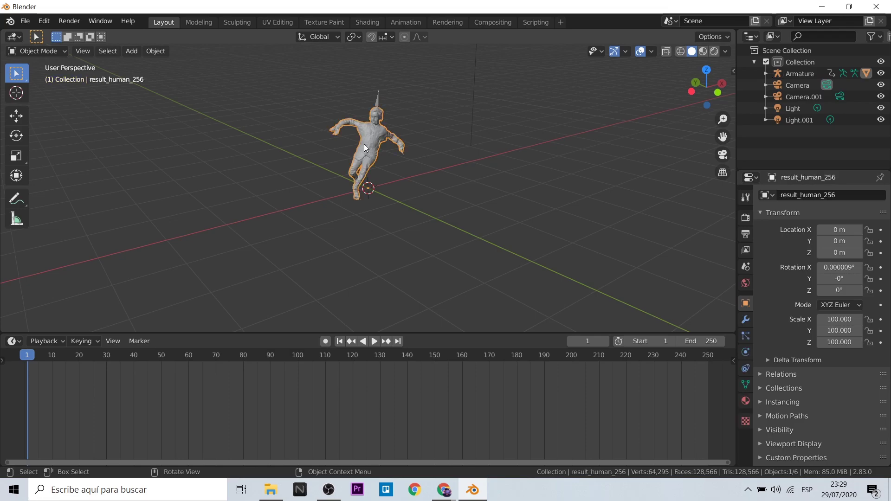
Add a Decimate modifier to the human mesh
{"action": "left_click", "coordinate": [746, 321]}
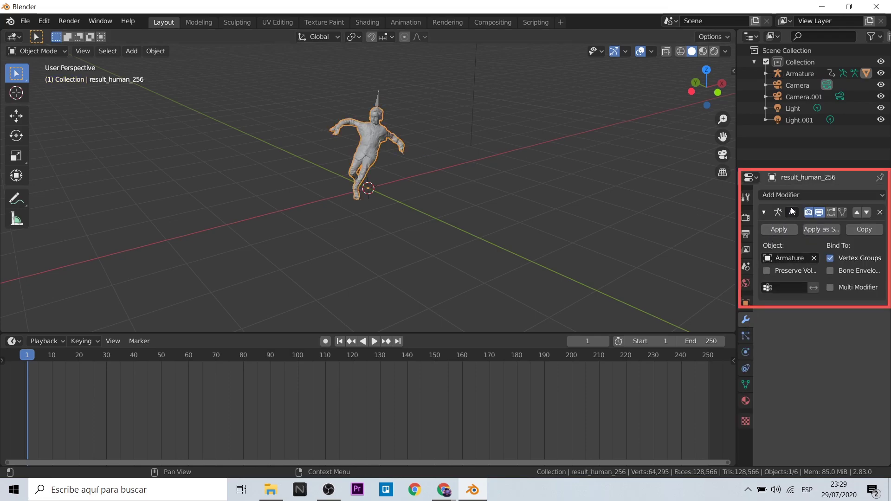
{"action": "left_click", "coordinate": [790, 194]}
{"action": "left_click", "coordinate": [642, 269]}
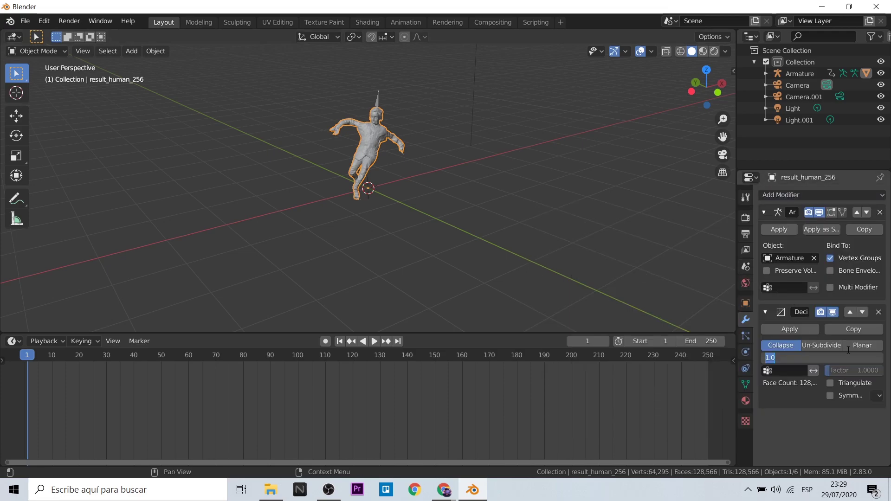
Set the Decimate ratio to 0.3 and apply the modifier
{"action": "key", "text": "Escape"}
{"action": "left_click_drag", "start_coordinate": [848, 358], "coordinate": [817, 358]}
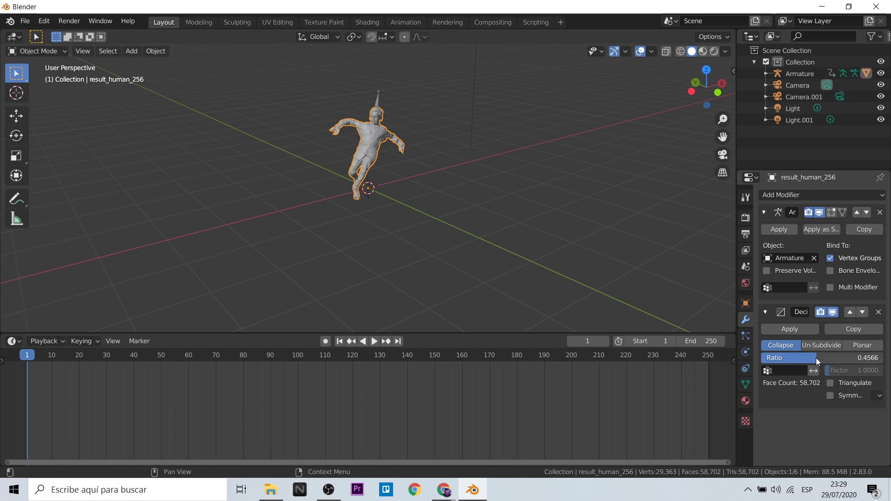
{"action": "left_click", "coordinate": [817, 358]}
{"action": "type", "text": "0.2000"}
{"action": "key", "text": "Return"}
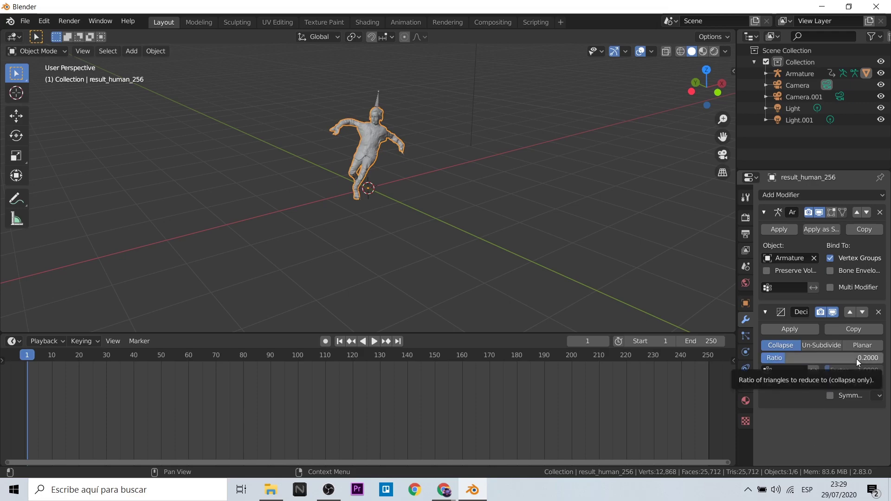
{"action": "left_click", "coordinate": [858, 361]}
{"action": "type", "text": "0.3"}
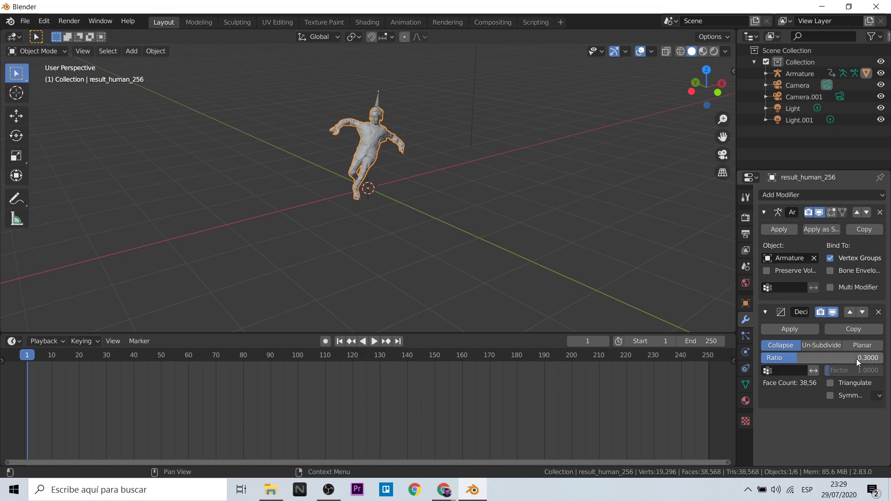
{"action": "left_click", "coordinate": [790, 329]}
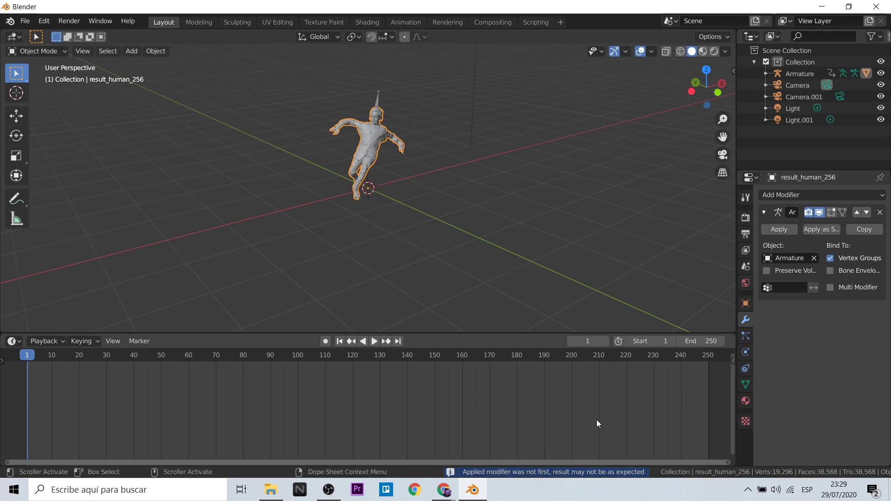
{"action": "left_click", "coordinate": [25, 21]}
Export glTF 2.0 as 'pifuhd mixamo sparkar' in resultado, with animation options enabled
{"action": "left_click", "coordinate": [232, 274]}
{"action": "left_click", "coordinate": [190, 335]}
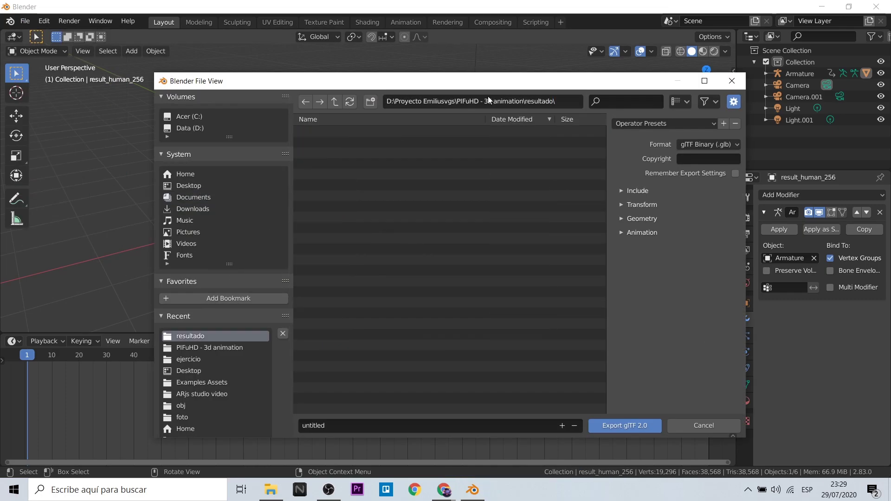
{"action": "left_click", "coordinate": [330, 425]}
{"action": "type", "text": "pifuhd mixamo sp"}
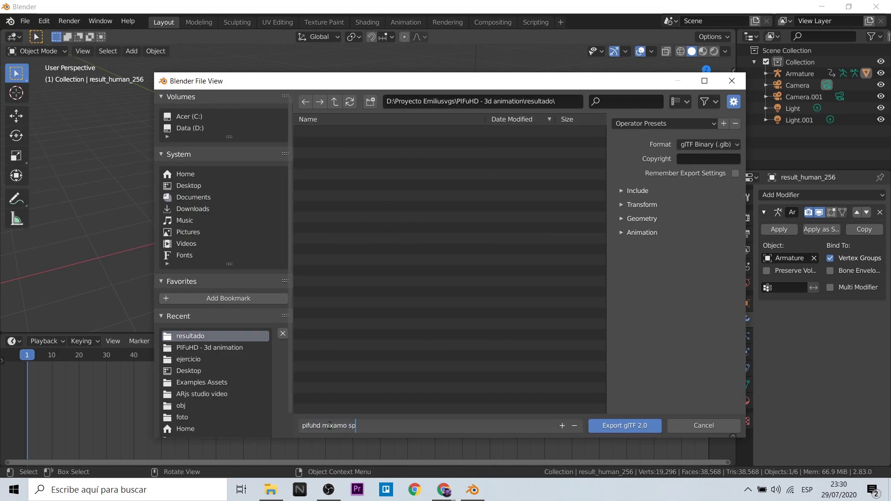
{"action": "type", "text": "arkar"}
{"action": "key", "text": "Return"}
{"action": "left_click", "coordinate": [617, 233]}
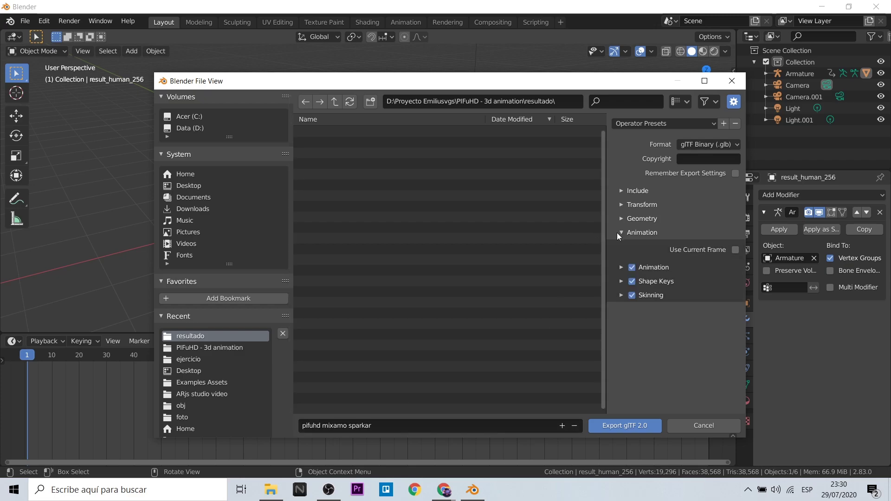
{"action": "left_click", "coordinate": [614, 425]}
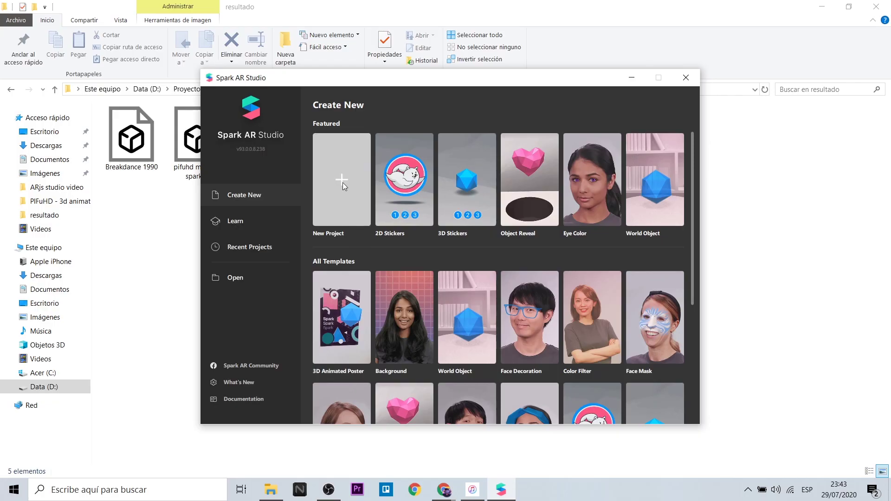
Create a new Plane Tracking project and maximize the Spark AR window
{"action": "left_click", "coordinate": [335, 165]}
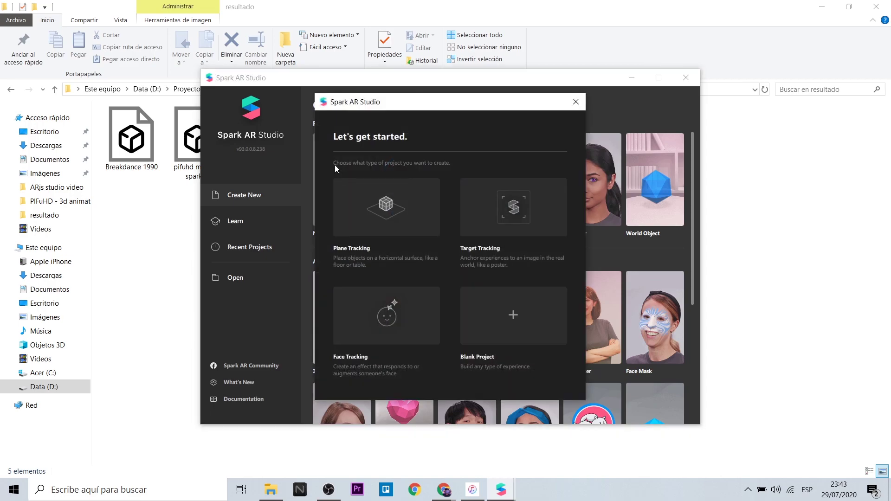
{"action": "left_click", "coordinate": [373, 208]}
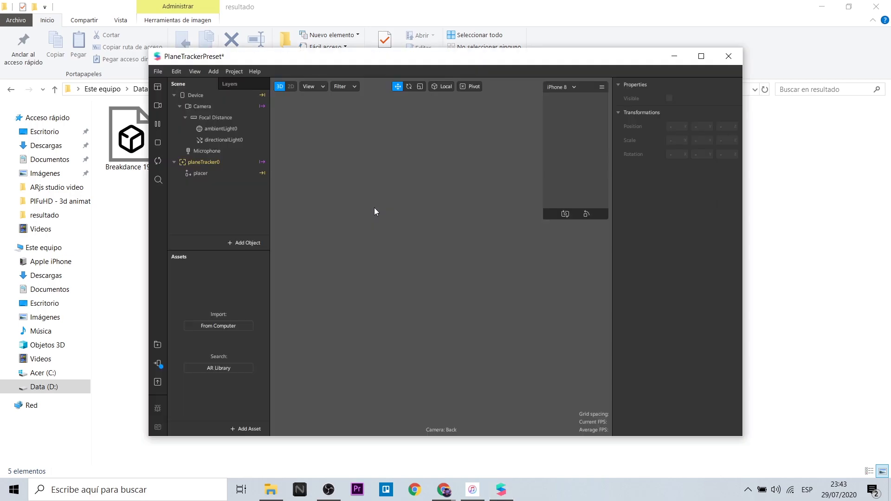
{"action": "left_click", "coordinate": [701, 57]}
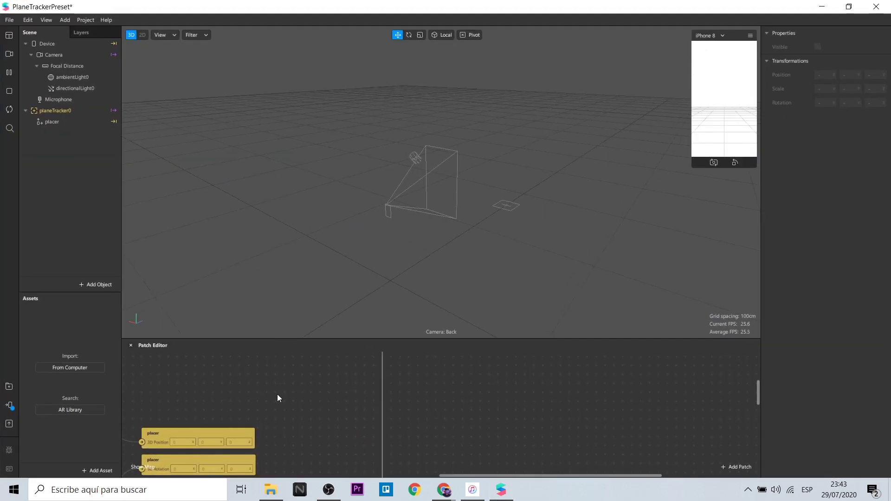
Import 'pifuhd mixamo sparkar' into Assets and drop it under the placer
{"action": "key", "text": "alt+Tab"}
{"action": "left_click", "coordinate": [555, 257]}
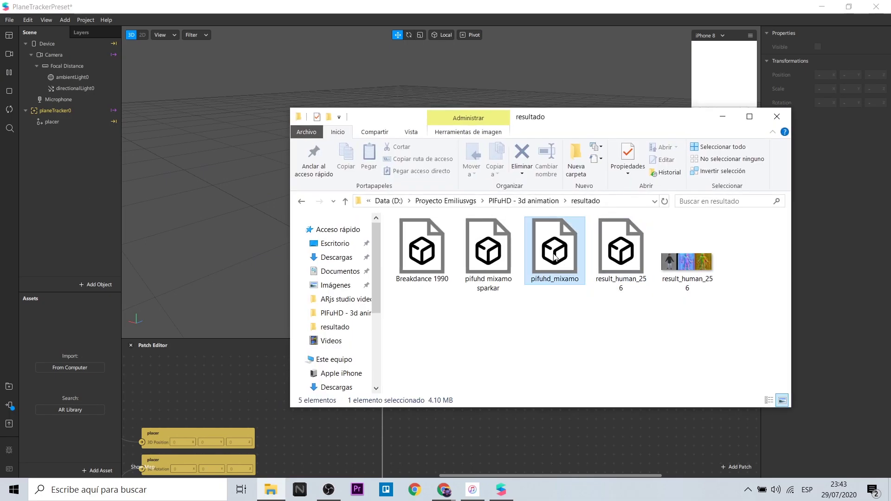
{"action": "left_click", "coordinate": [486, 247]}
{"action": "left_click_drag", "start_coordinate": [493, 242], "coordinate": [72, 356]}
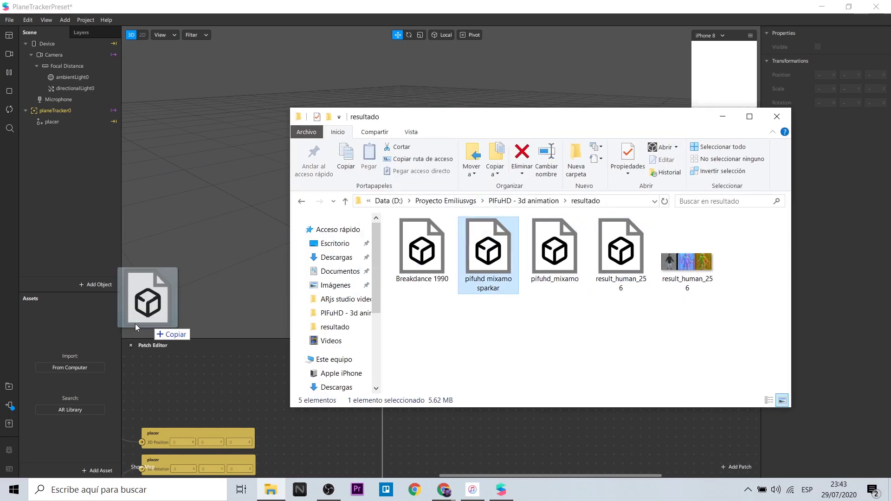
{"action": "left_click", "coordinate": [715, 122]}
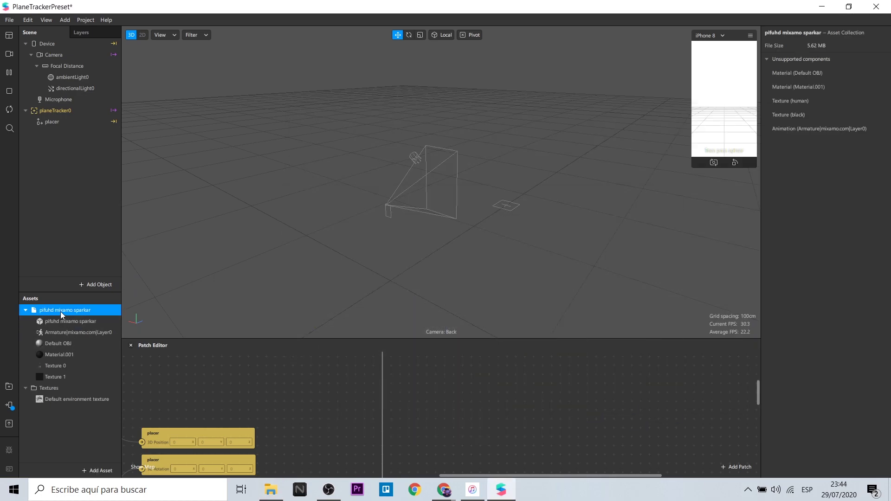
{"action": "left_click_drag", "start_coordinate": [60, 311], "coordinate": [114, 122]}
Frame the character in the view and set its scale to 0.5
{"action": "scroll", "coordinate": [483, 238], "scroll_direction": "down", "scroll_amount": 3}
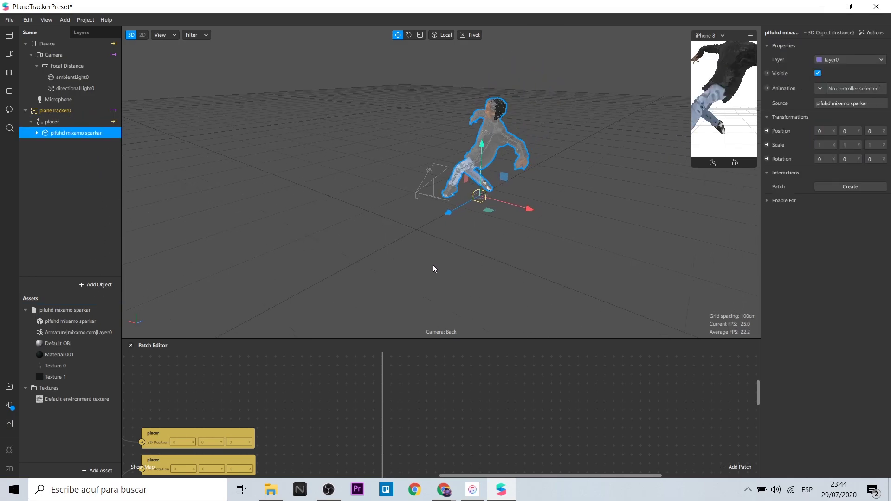
{"action": "middle_click_drag", "start_coordinate": [432, 264], "coordinate": [486, 271]}
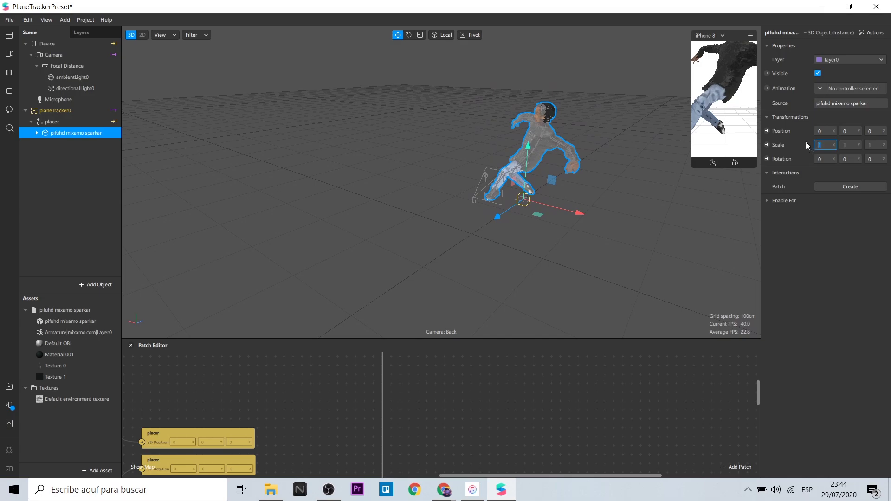
{"action": "type", "text": "0.5"}
{"action": "key", "text": "Return"}
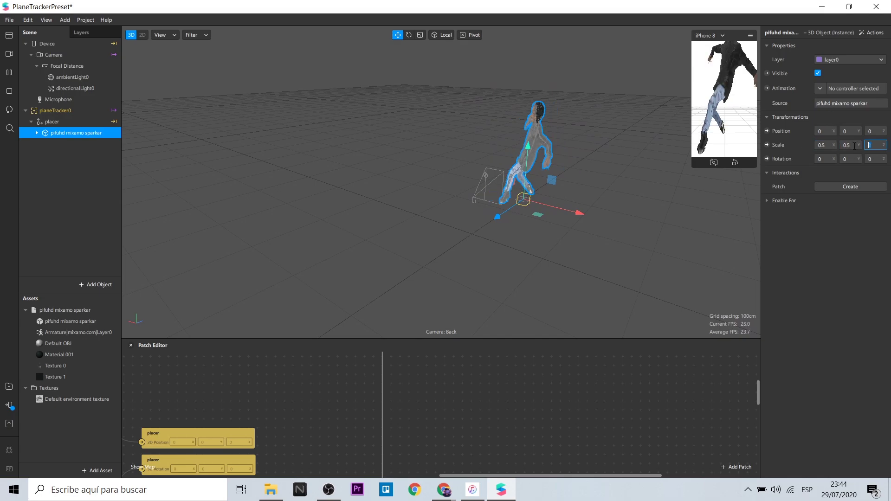
{"action": "type", "text": "0.5"}
{"action": "key", "text": "Return"}
Create a new animation controller for the character and shift it along X
{"action": "left_click", "coordinate": [820, 90]}
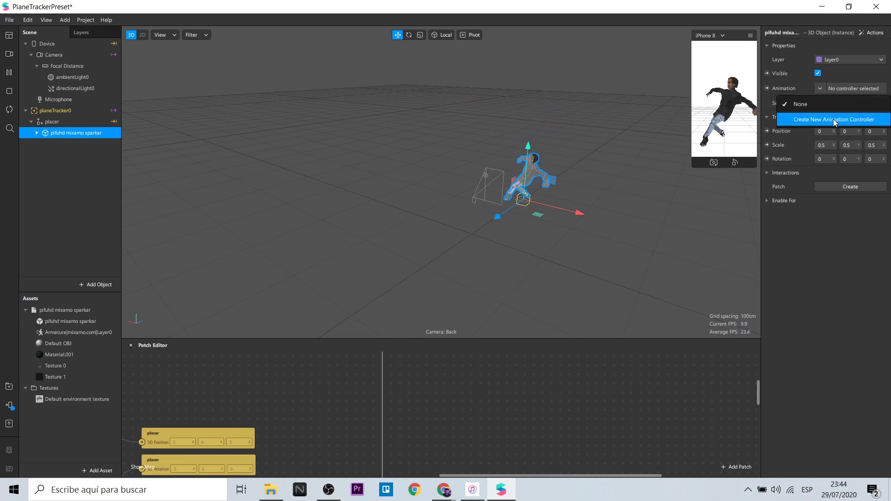
{"action": "left_click", "coordinate": [836, 120]}
{"action": "mouse_move", "coordinate": [504, 220]}
{"action": "left_mouse_down"}
{"action": "mouse_move", "coordinate": [483, 216]}
{"action": "mouse_move", "coordinate": [563, 203]}
{"action": "left_mouse_up"}
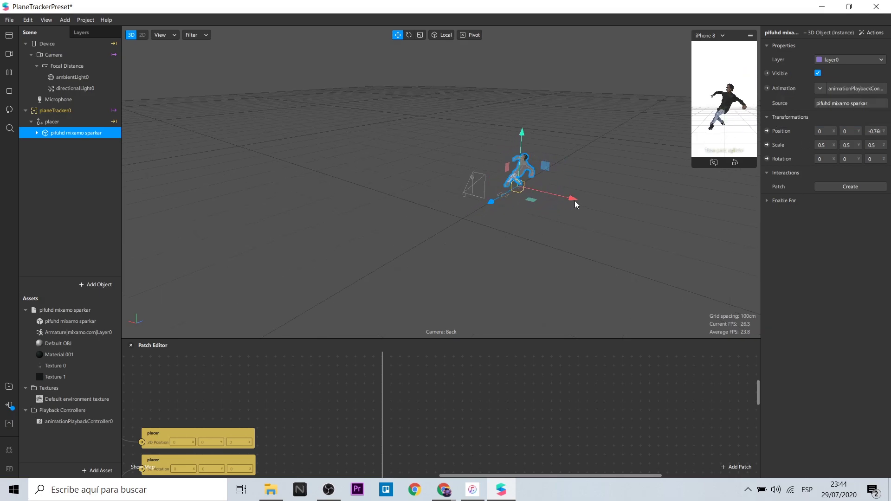
{"action": "left_click_drag", "start_coordinate": [572, 202], "coordinate": [539, 191]}
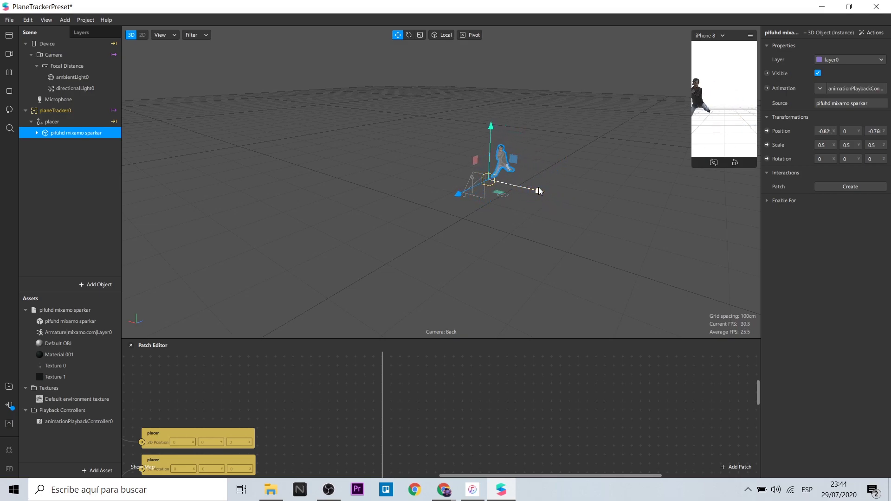
{"action": "left_click_drag", "start_coordinate": [539, 191], "coordinate": [548, 193]}
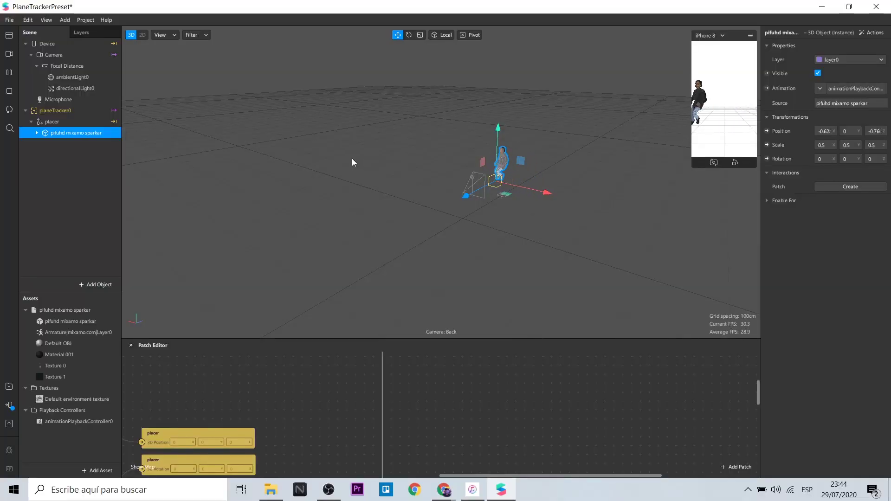
{"action": "scroll", "coordinate": [553, 229], "scroll_direction": "up", "scroll_amount": 3}
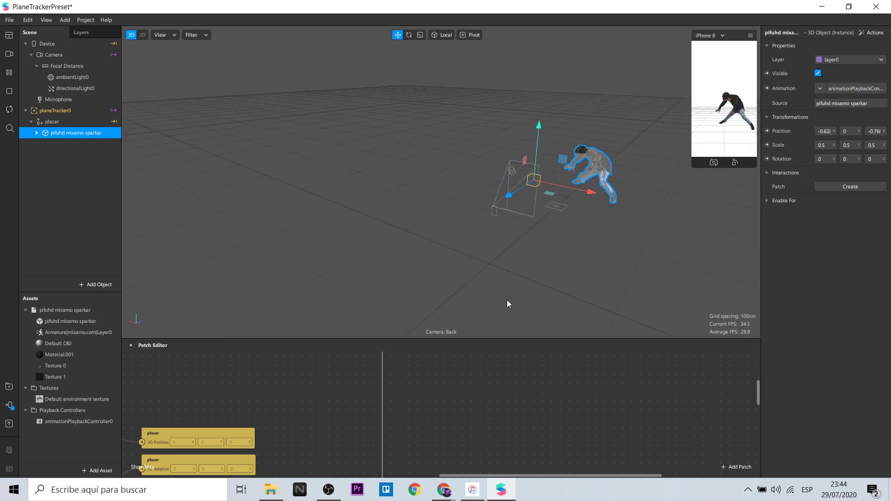
Orbit around the animated character and open the Preview on Spark AR Player device options
{"action": "mouse_move", "coordinate": [507, 304]}
{"action": "middle_mouse_down"}
{"action": "mouse_move", "coordinate": [400, 298]}
{"action": "mouse_move", "coordinate": [449, 213]}
{"action": "mouse_move", "coordinate": [505, 202]}
{"action": "middle_mouse_up"}
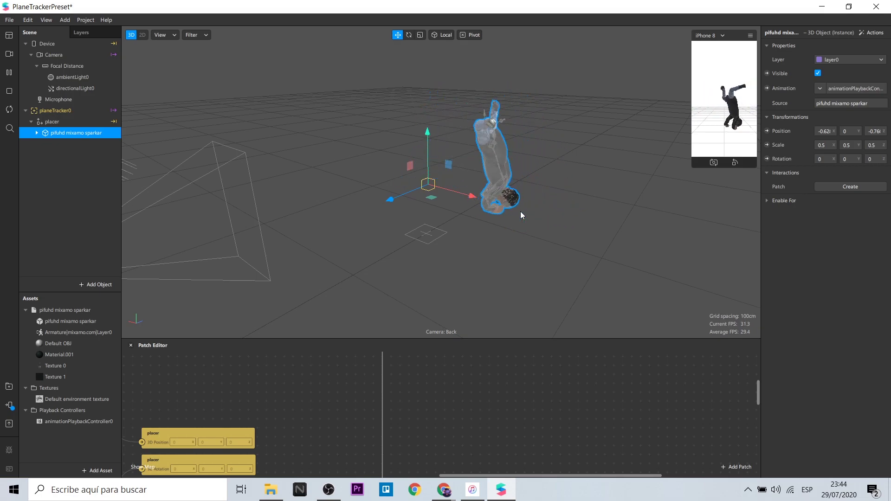
{"action": "left_click", "coordinate": [13, 405]}
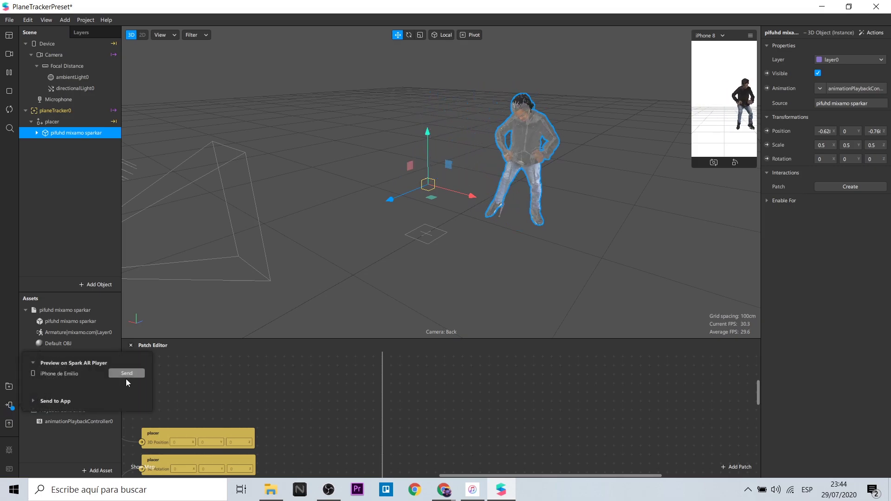